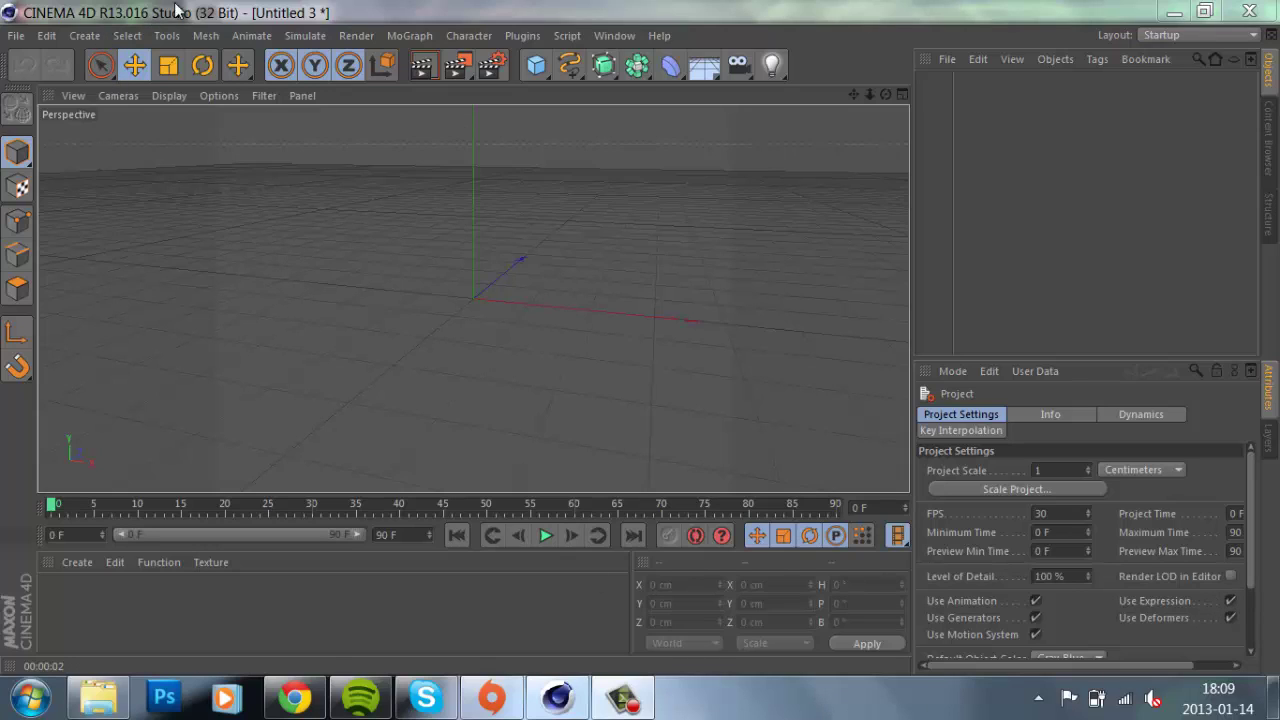
Step: Add a Floor object to the empty scene
{"action": "left_click_drag", "start_coordinate": [885, 94], "coordinate": [640, 346]}
{"action": "left_click", "coordinate": [704, 66]}
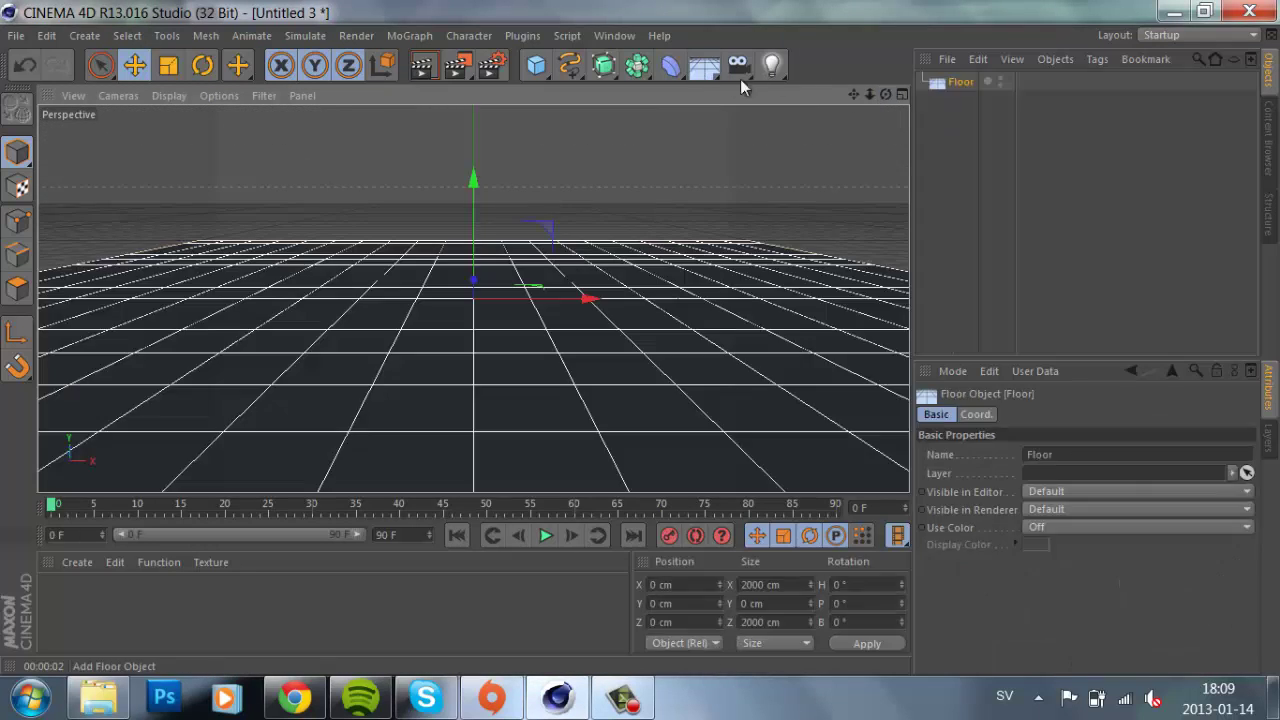
{"action": "left_click_drag", "start_coordinate": [870, 95], "coordinate": [641, 346]}
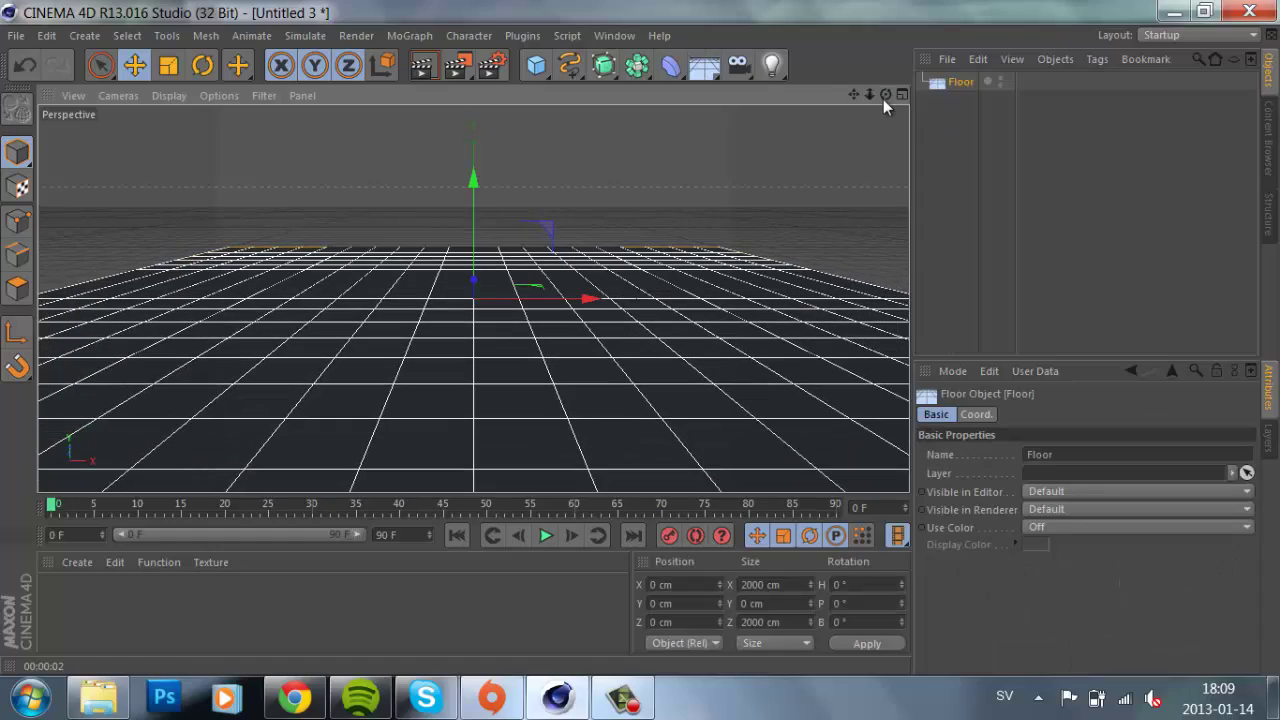
{"action": "left_click_drag", "start_coordinate": [885, 95], "coordinate": [640, 337]}
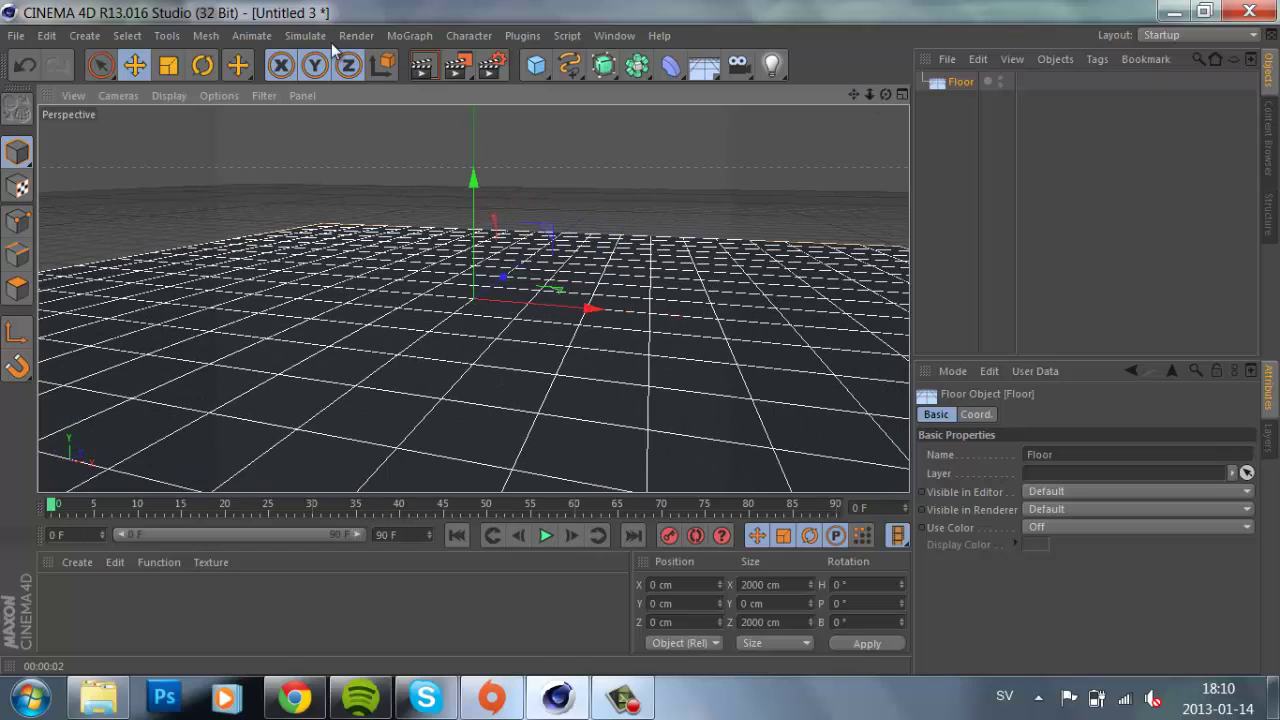
Step: Add a circle spline lying in the XZ plane with a radius of 450 cm
{"action": "left_click", "coordinate": [569, 68]}
{"action": "left_click", "coordinate": [711, 155]}
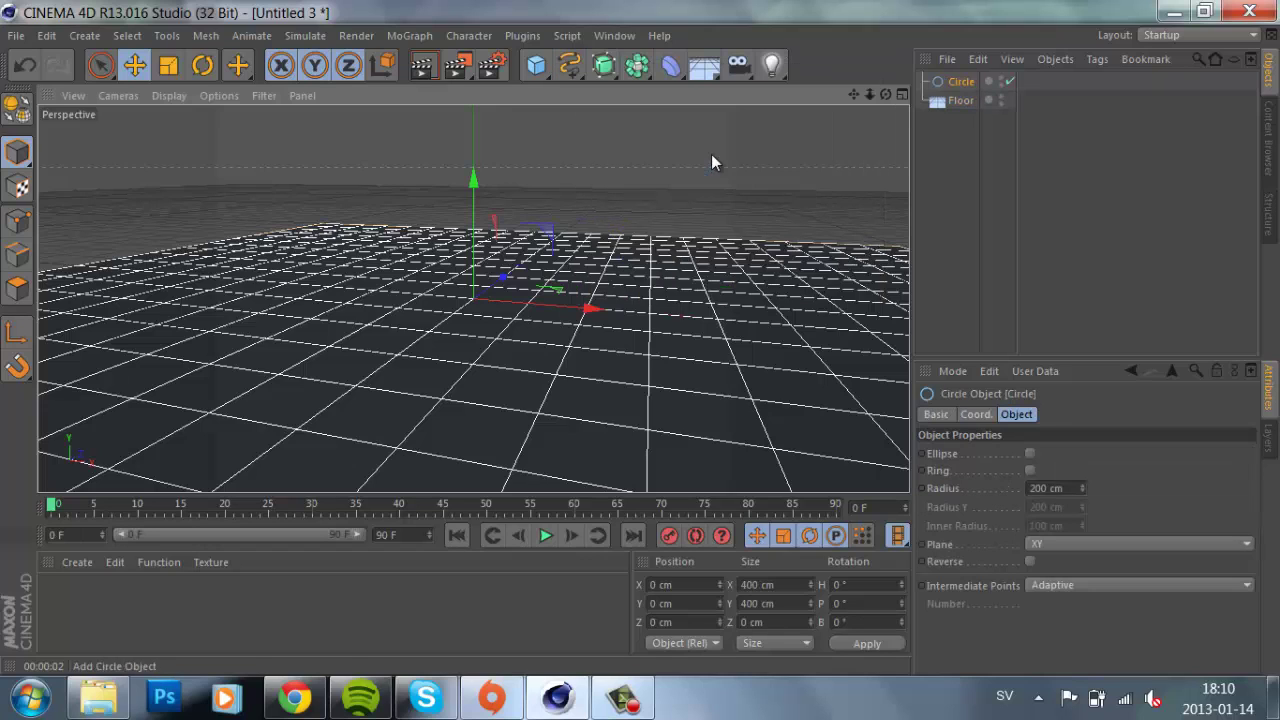
{"action": "left_click", "coordinate": [1089, 546]}
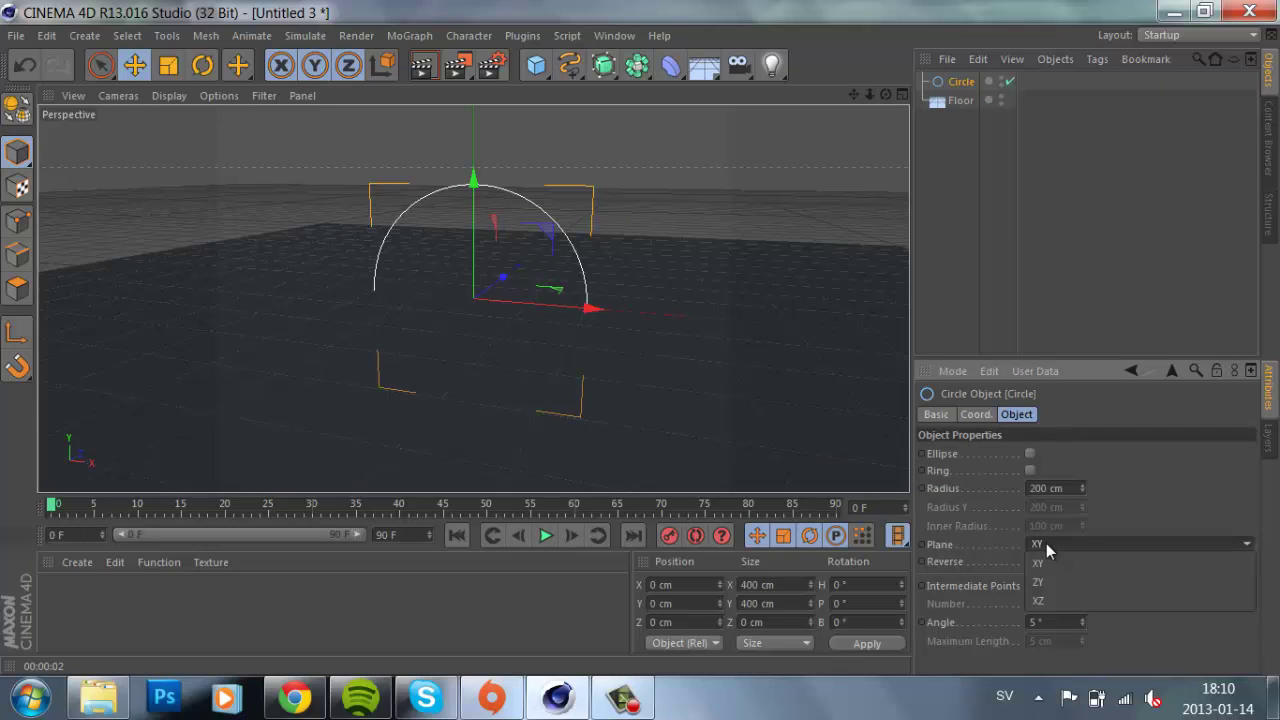
{"action": "left_click", "coordinate": [1040, 601]}
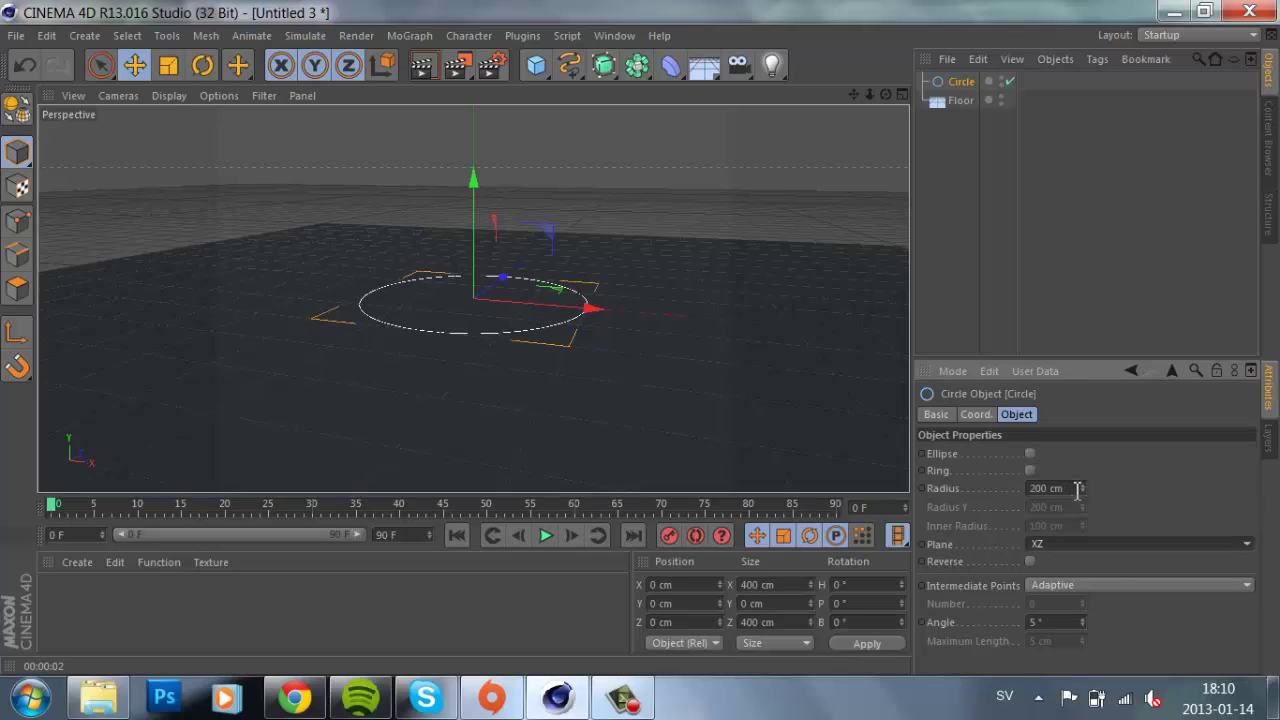
{"action": "mouse_move", "coordinate": [1082, 487]}
{"action": "left_mouse_down"}
{"action": "mouse_move", "coordinate": [1078, 476]}
{"action": "mouse_move", "coordinate": [1081, 487]}
{"action": "left_mouse_up"}
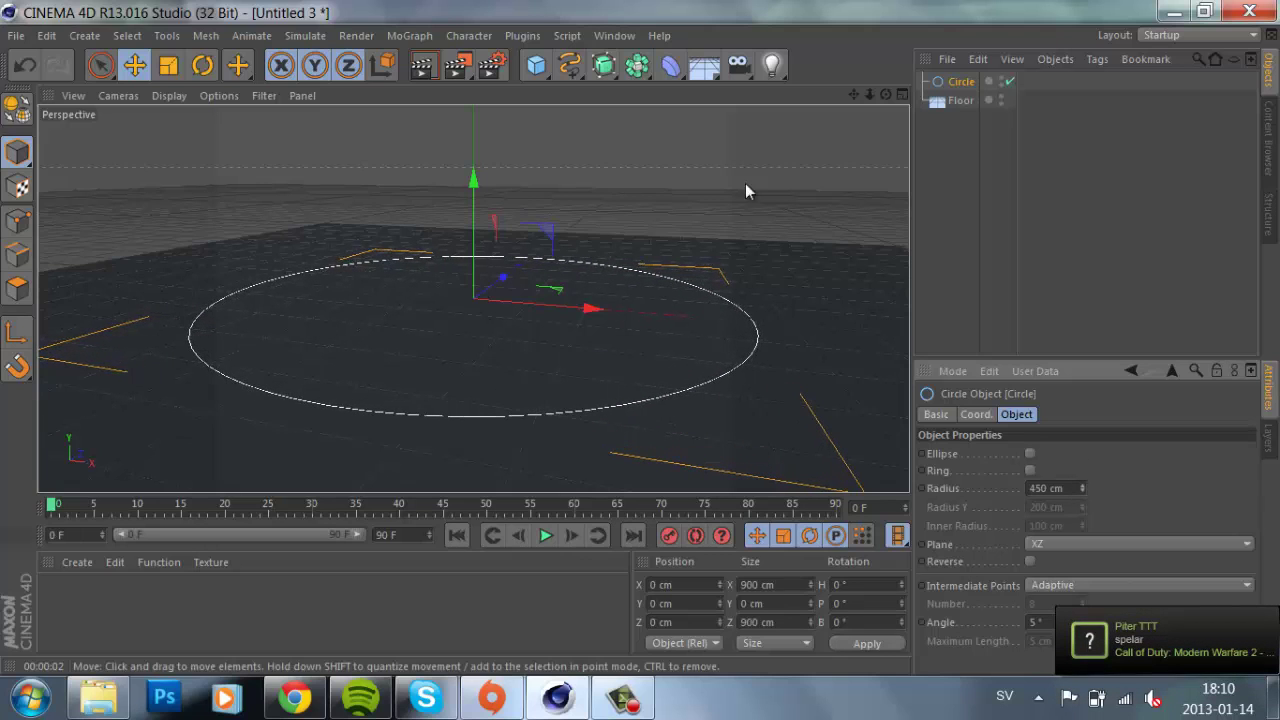
Step: Add a cube, resize it to about 32 × 132 × 32 cm, and raise it about 23 cm along Y
{"action": "left_click_drag", "start_coordinate": [884, 96], "coordinate": [639, 337]}
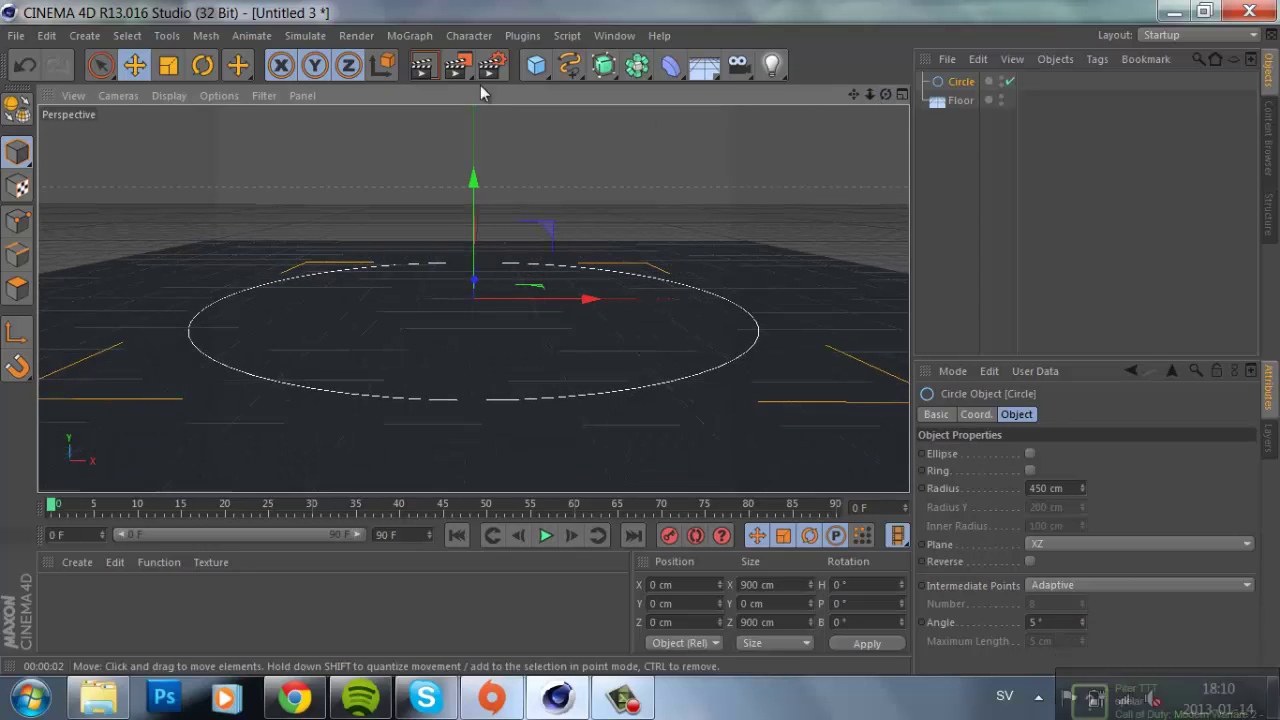
{"action": "left_click", "coordinate": [542, 68]}
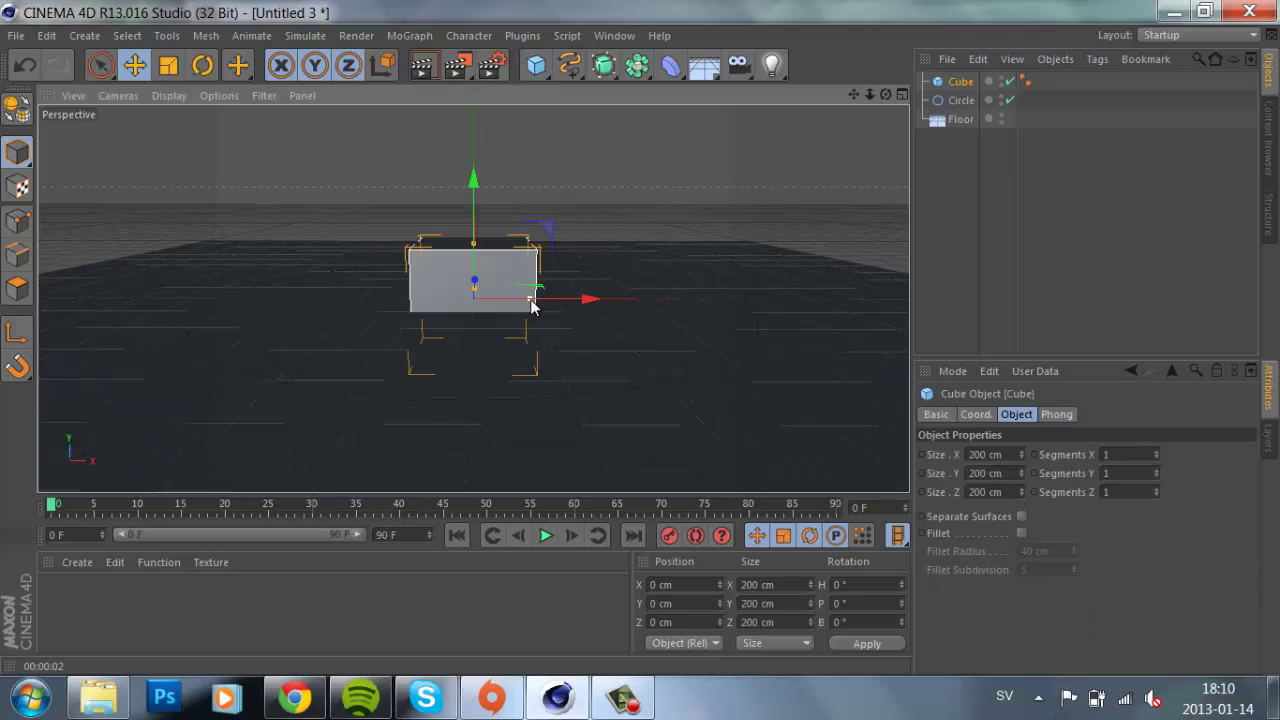
{"action": "left_click_drag", "start_coordinate": [531, 302], "coordinate": [478, 300]}
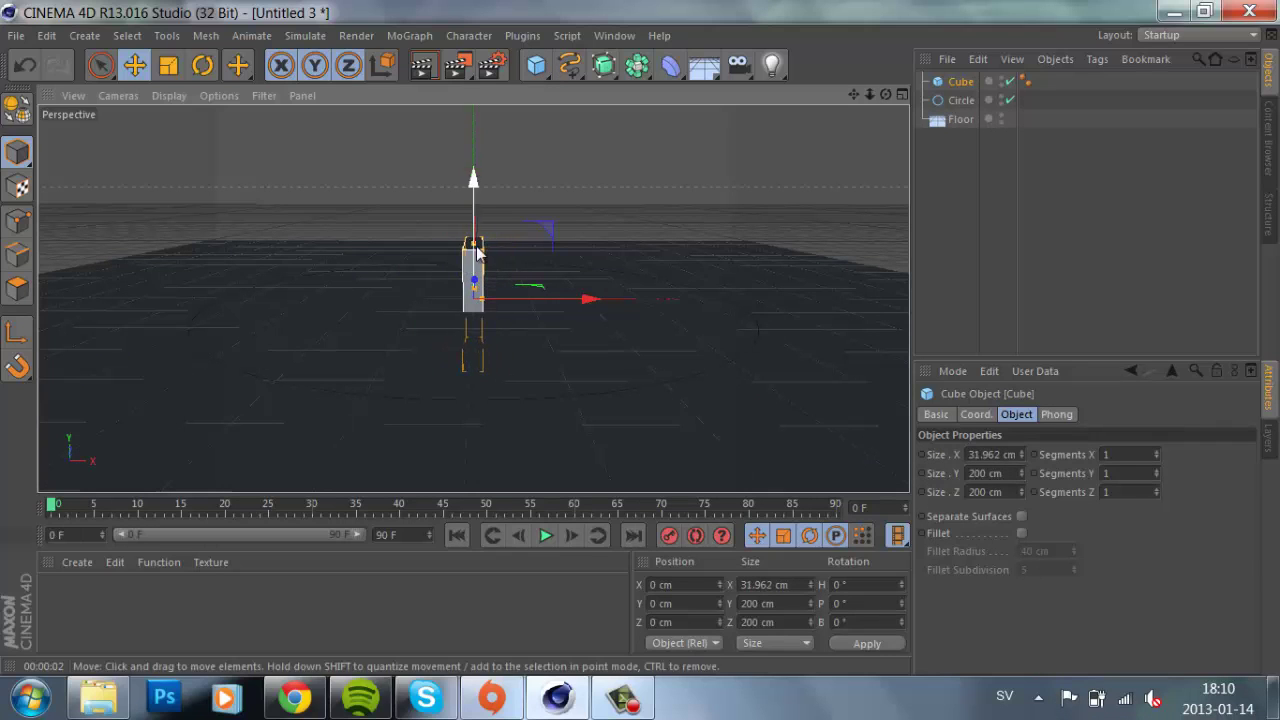
{"action": "left_click_drag", "start_coordinate": [885, 94], "coordinate": [482, 305]}
{"action": "mouse_move", "coordinate": [474, 246]}
{"action": "left_mouse_down"}
{"action": "mouse_move", "coordinate": [475, 265]}
{"action": "mouse_move", "coordinate": [479, 233]}
{"action": "left_mouse_up"}
{"action": "left_click_drag", "start_coordinate": [877, 89], "coordinate": [640, 337]}
{"action": "left_click_drag", "start_coordinate": [475, 163], "coordinate": [479, 168]}
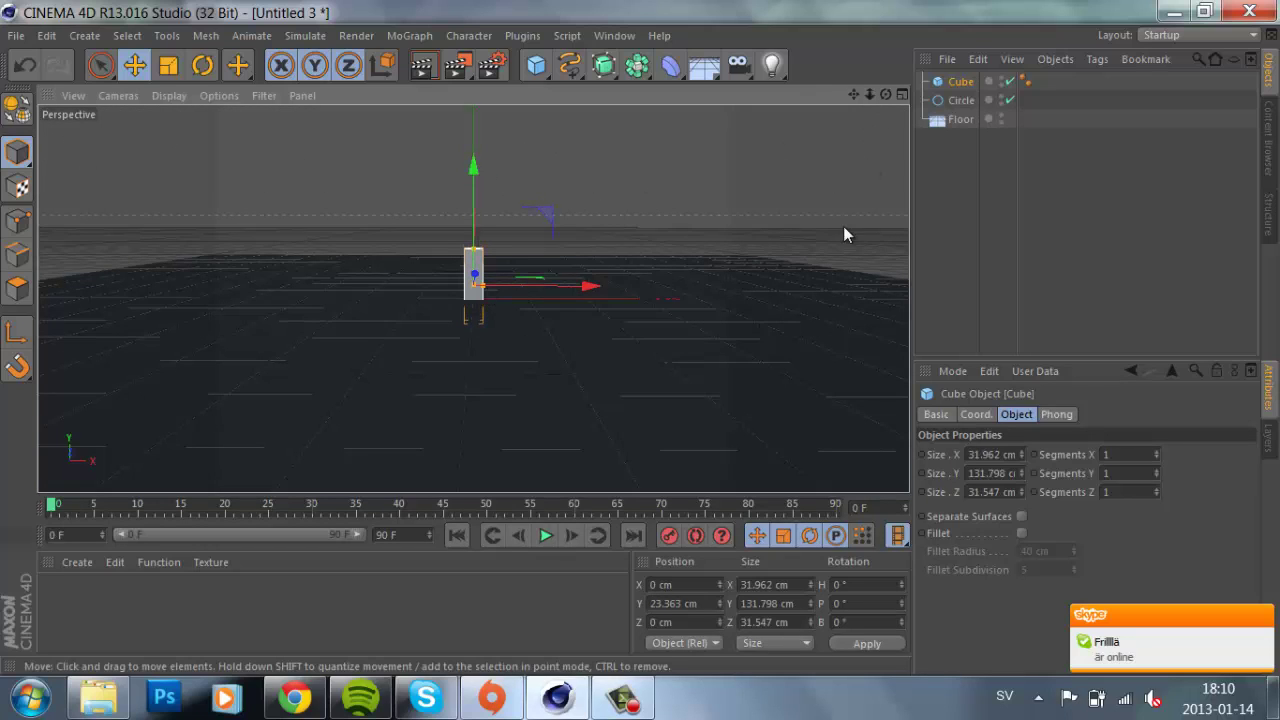
Step: Add a MoGraph Spline effector and assign the circle as its spline
{"action": "left_click", "coordinate": [411, 36]}
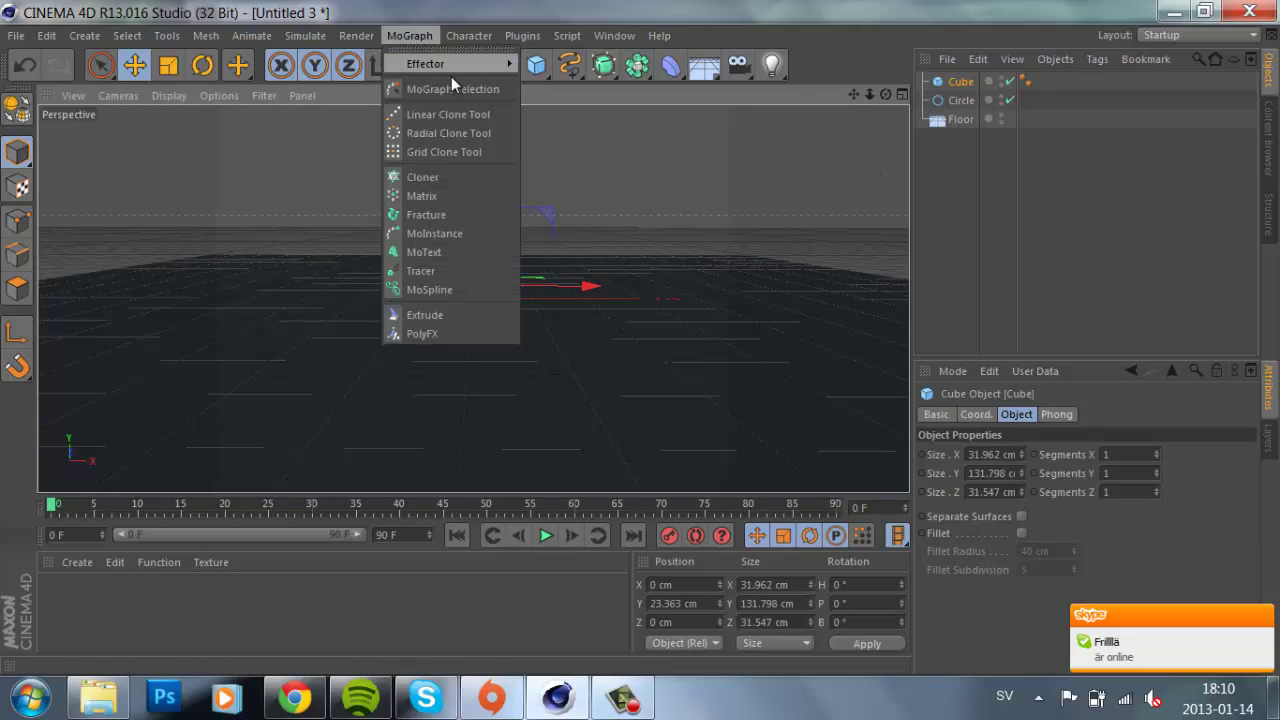
{"action": "mouse_move", "coordinate": [455, 69]}
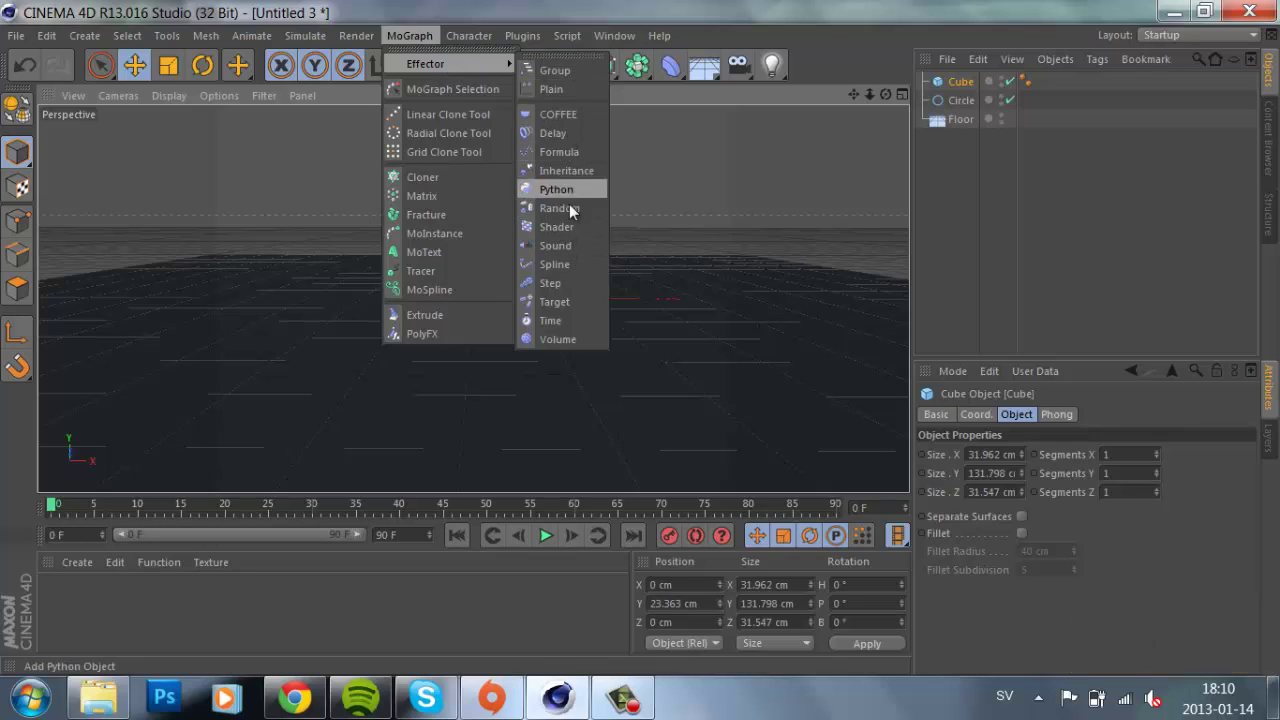
{"action": "left_click", "coordinate": [566, 264]}
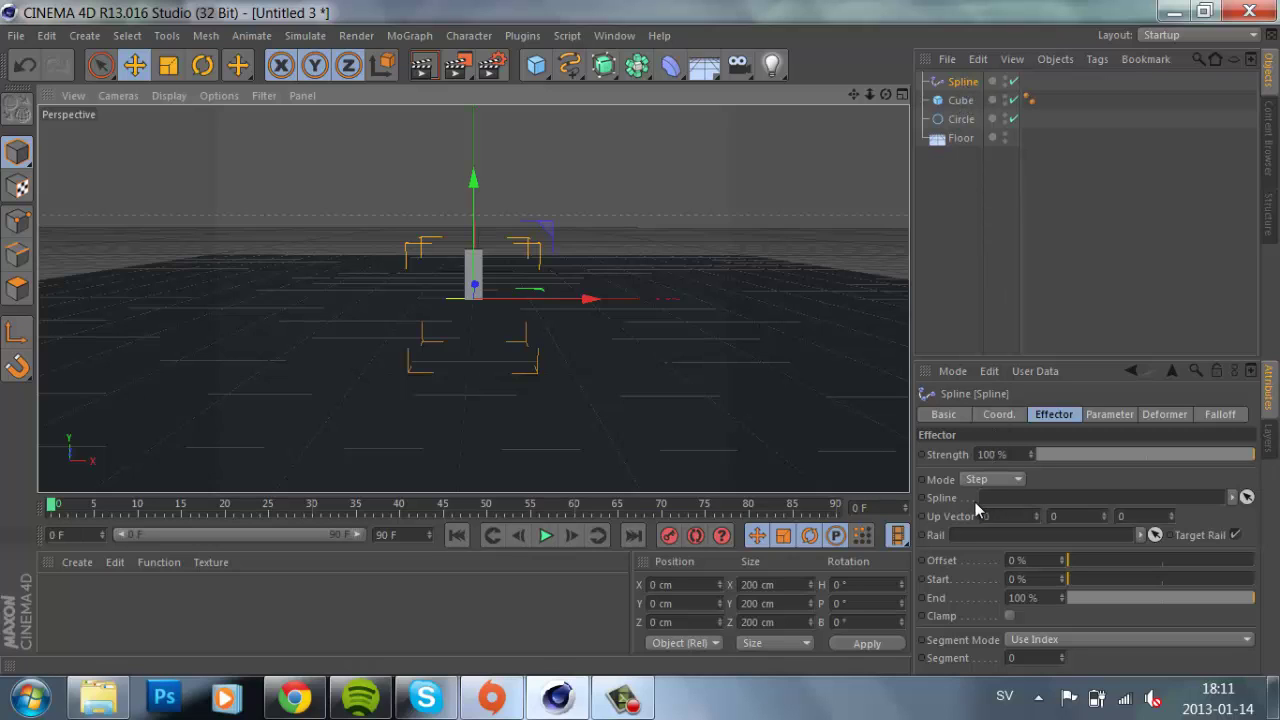
{"action": "left_click_drag", "start_coordinate": [968, 124], "coordinate": [1041, 505]}
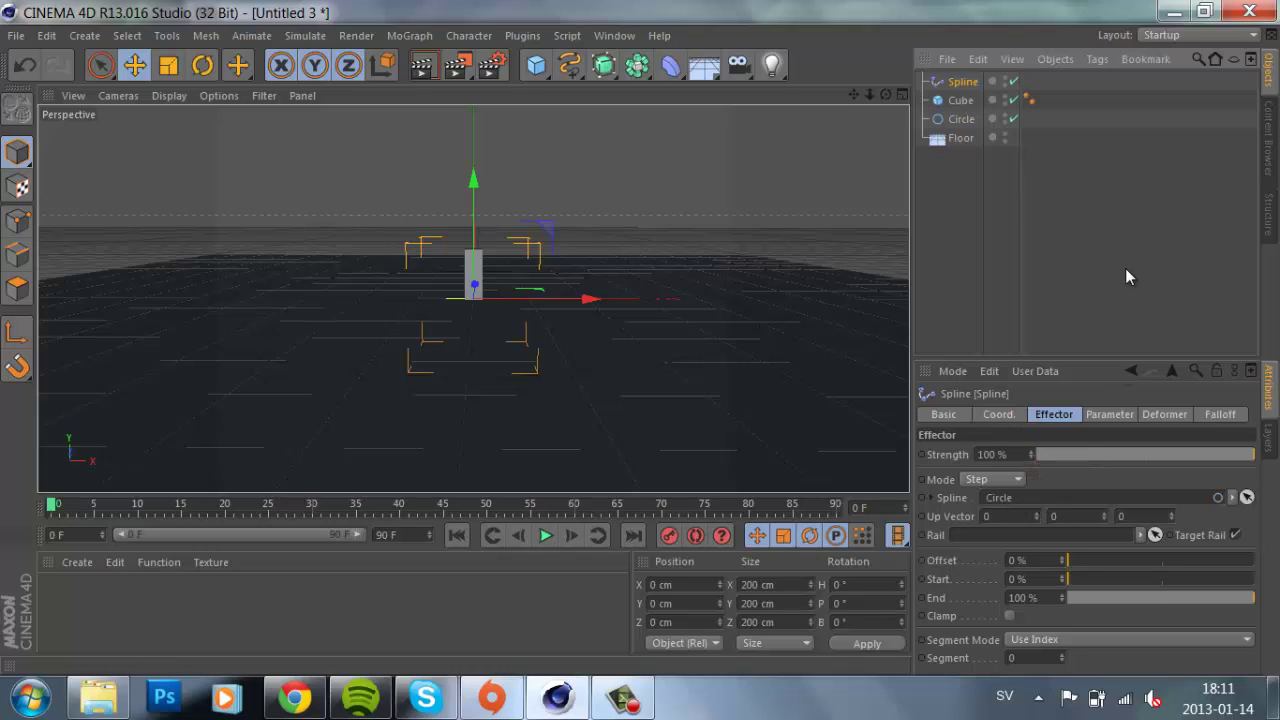
Step: Add a MoGraph Cloner and make the cube its child
{"action": "left_click", "coordinate": [420, 36]}
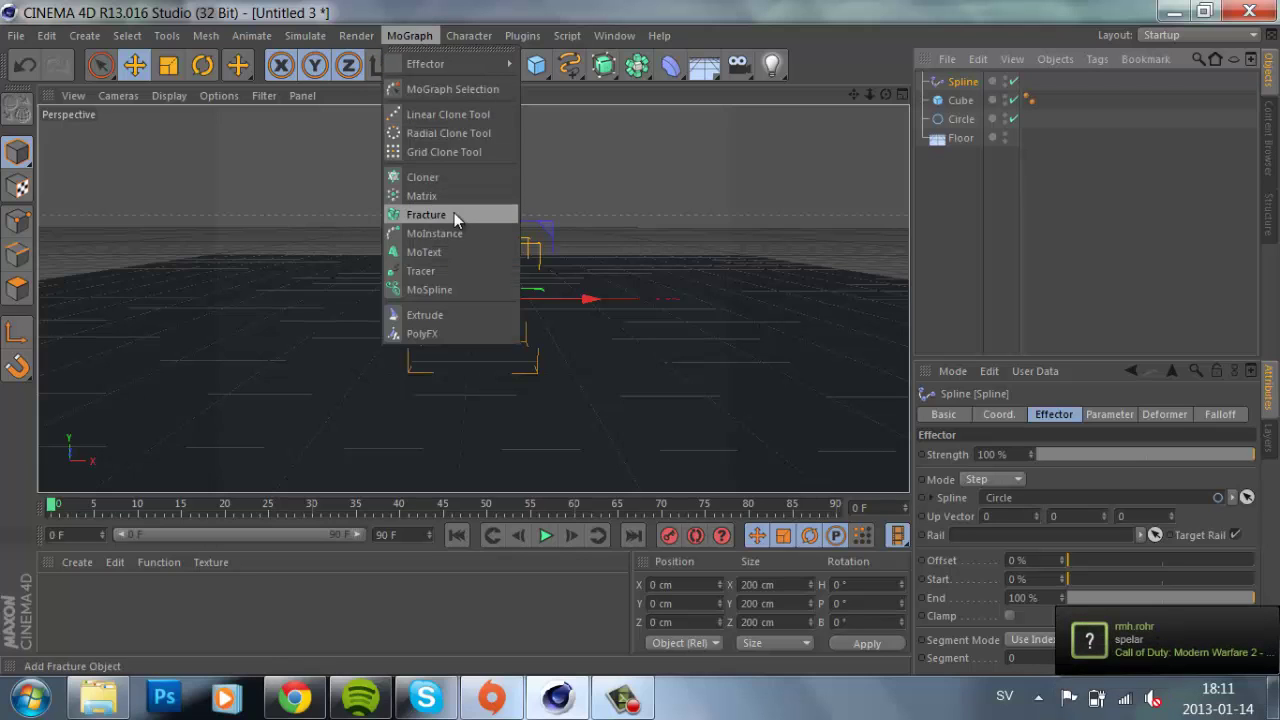
{"action": "left_click", "coordinate": [433, 179]}
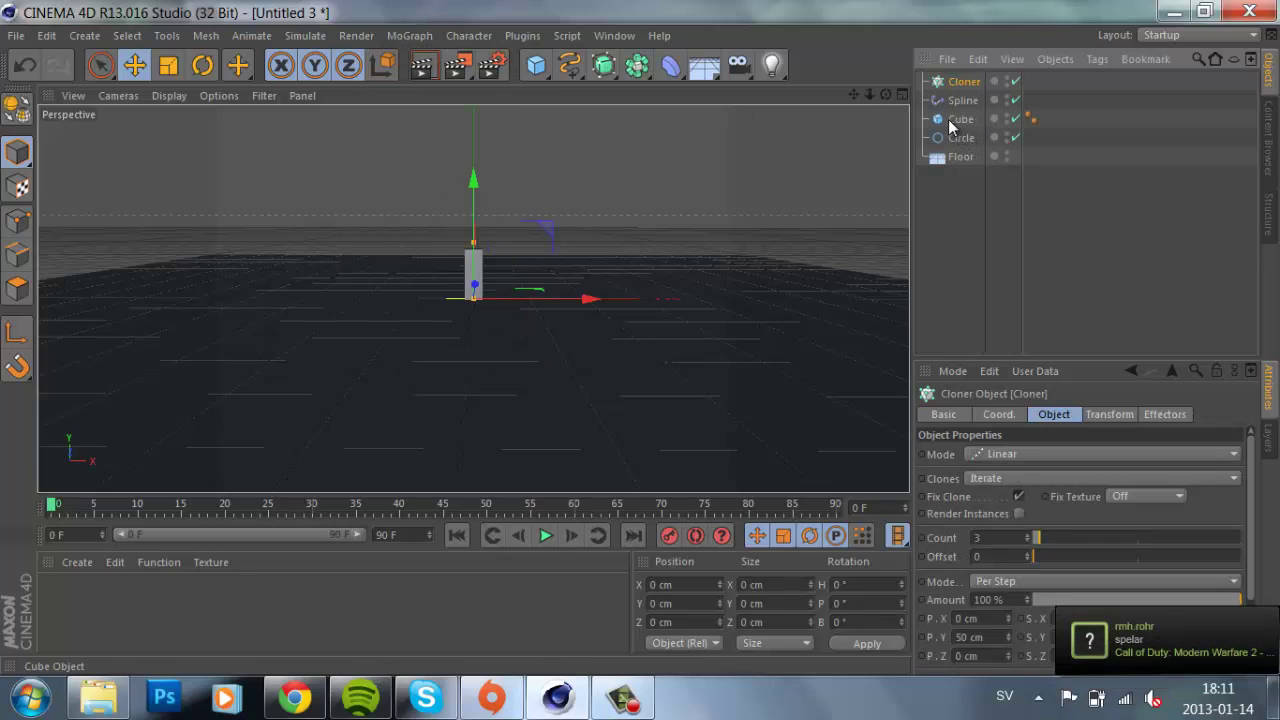
{"action": "left_click_drag", "start_coordinate": [955, 120], "coordinate": [952, 82]}
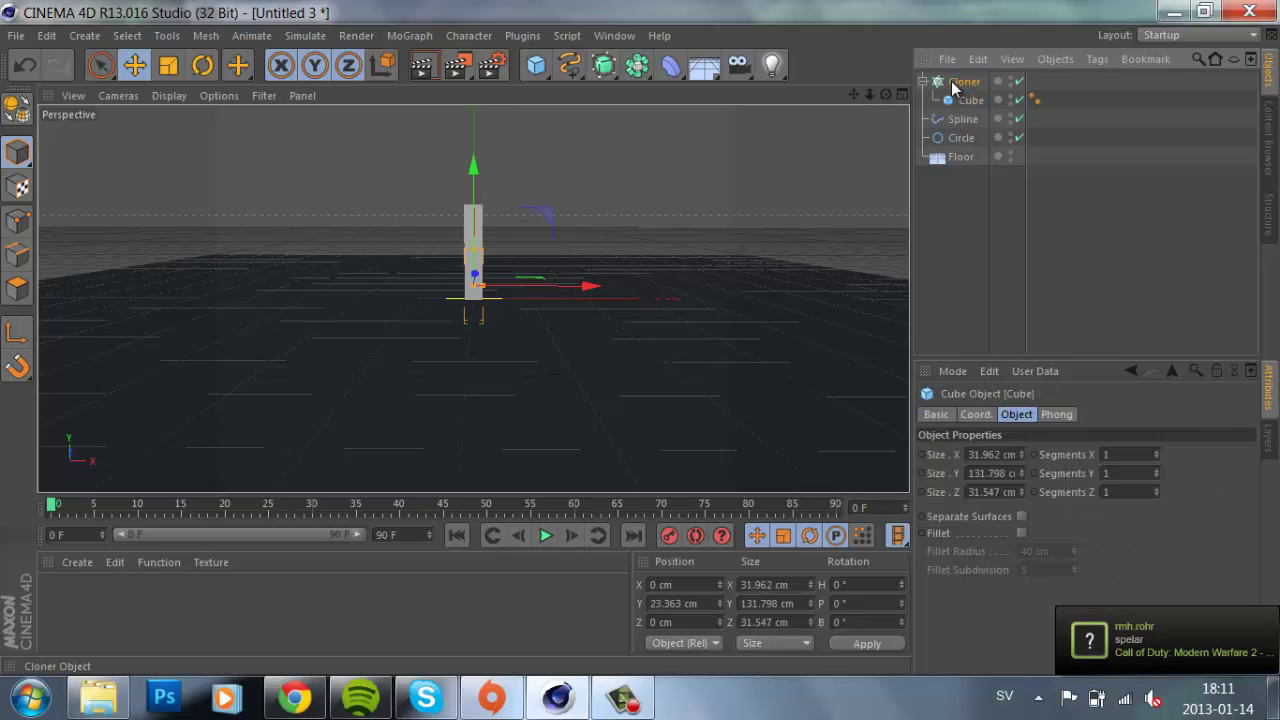
Step: Add the Spline effector to the Cloner's list of effectors
{"action": "left_click", "coordinate": [958, 82]}
{"action": "left_click", "coordinate": [1162, 414]}
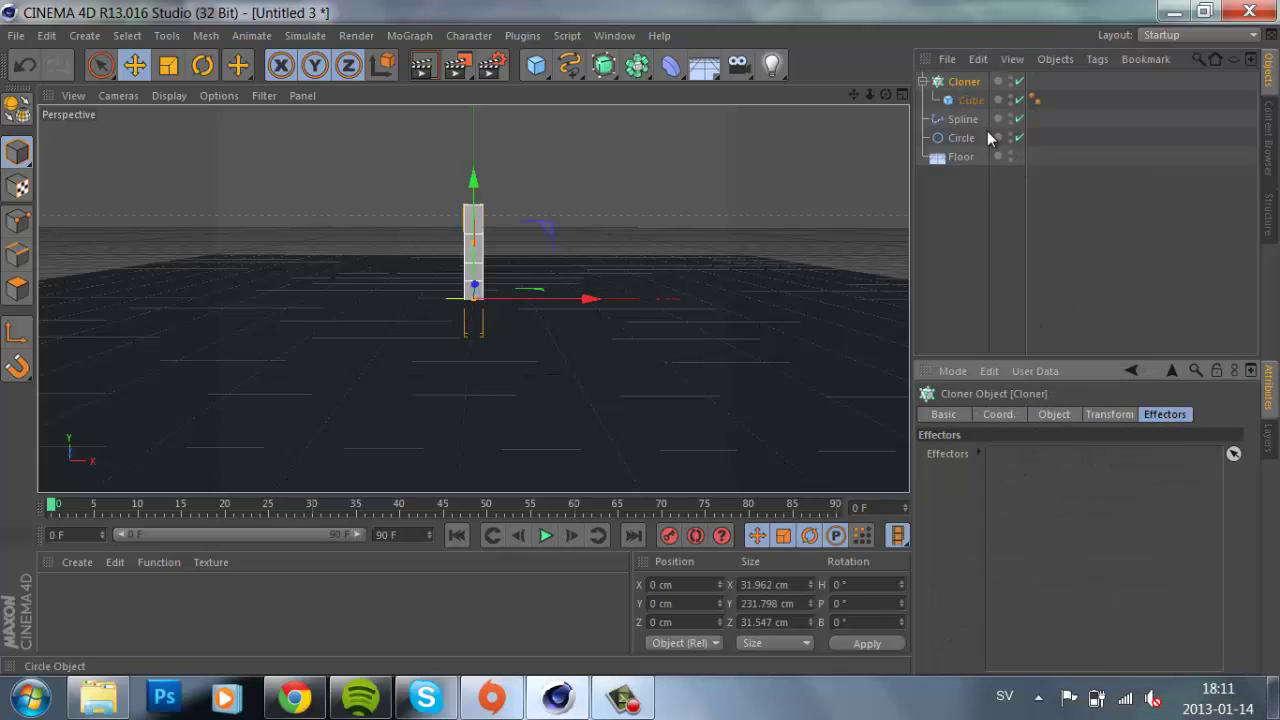
{"action": "left_click_drag", "start_coordinate": [965, 117], "coordinate": [1110, 462]}
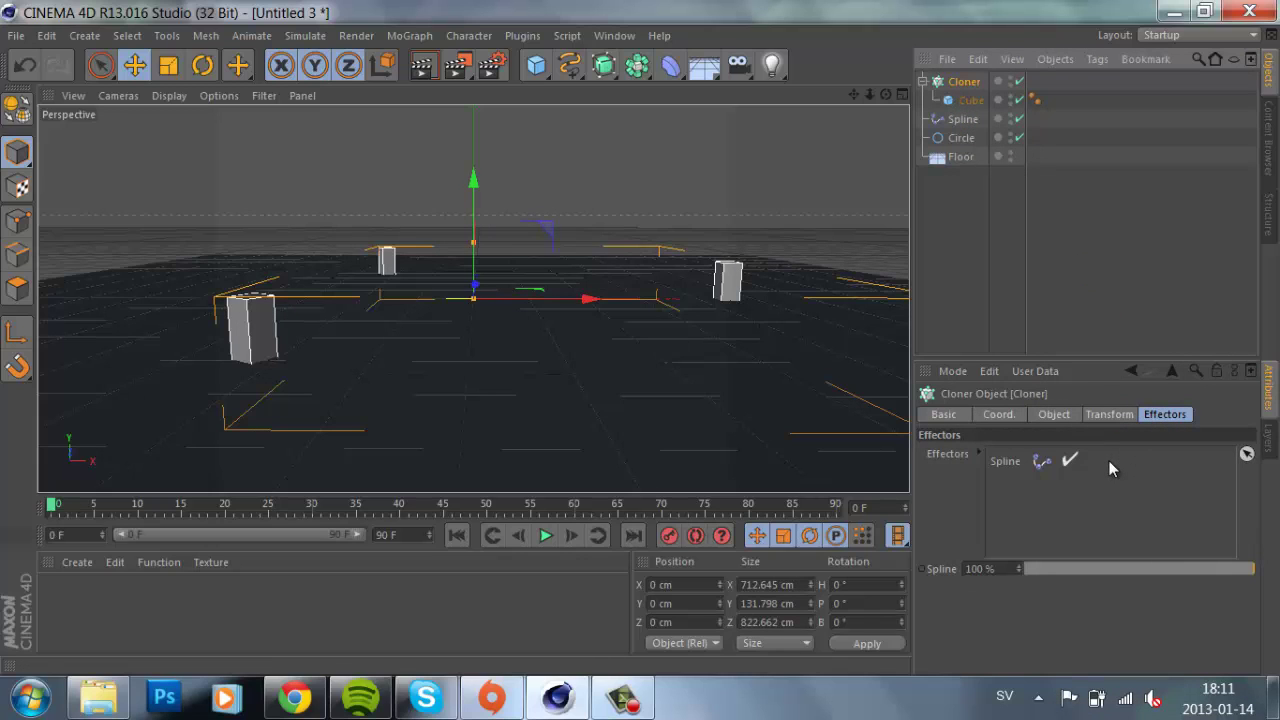
Step: Set the Cloner's clone count to 100
{"action": "left_click_drag", "start_coordinate": [854, 93], "coordinate": [641, 336]}
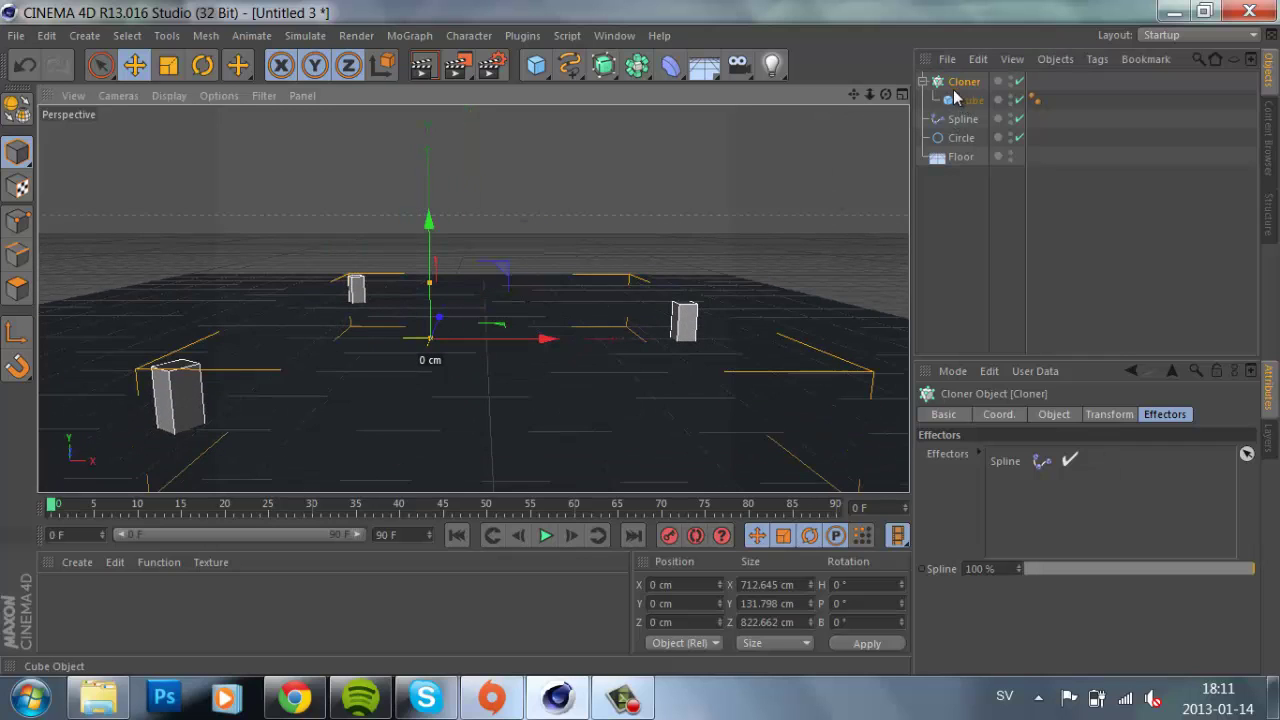
{"action": "left_click", "coordinate": [1054, 414]}
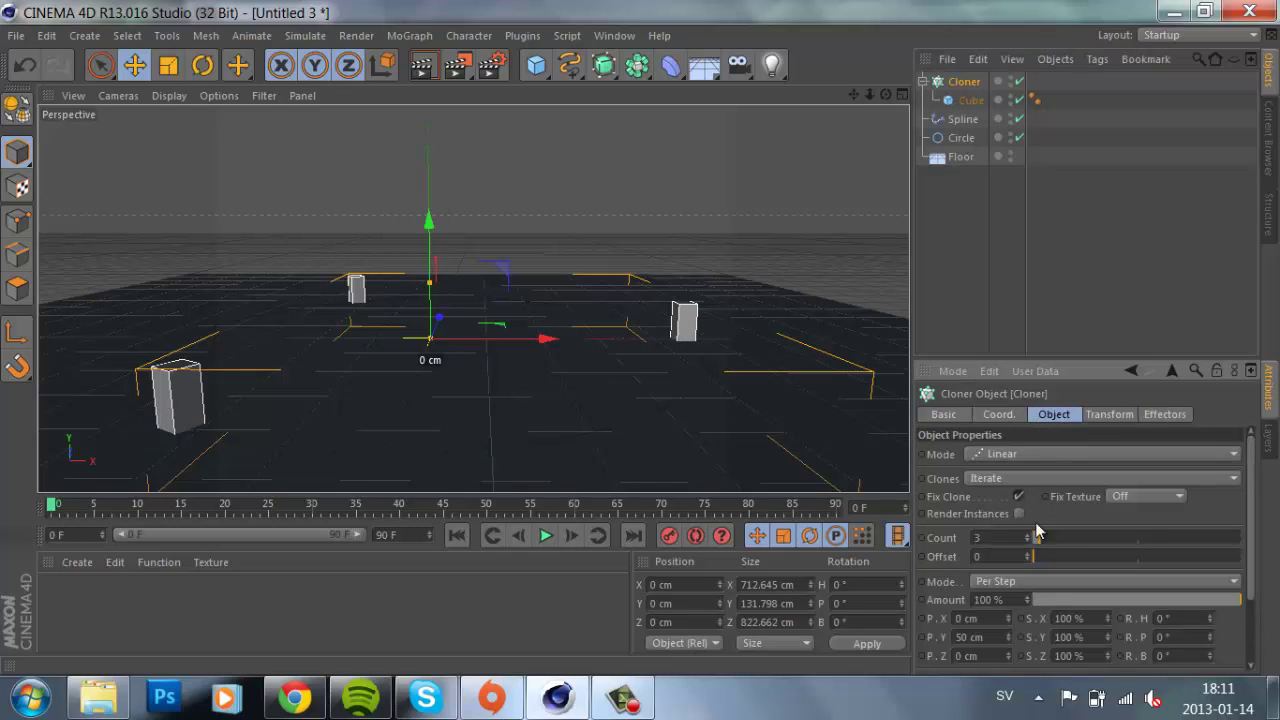
{"action": "left_click_drag", "start_coordinate": [1038, 538], "coordinate": [1262, 562]}
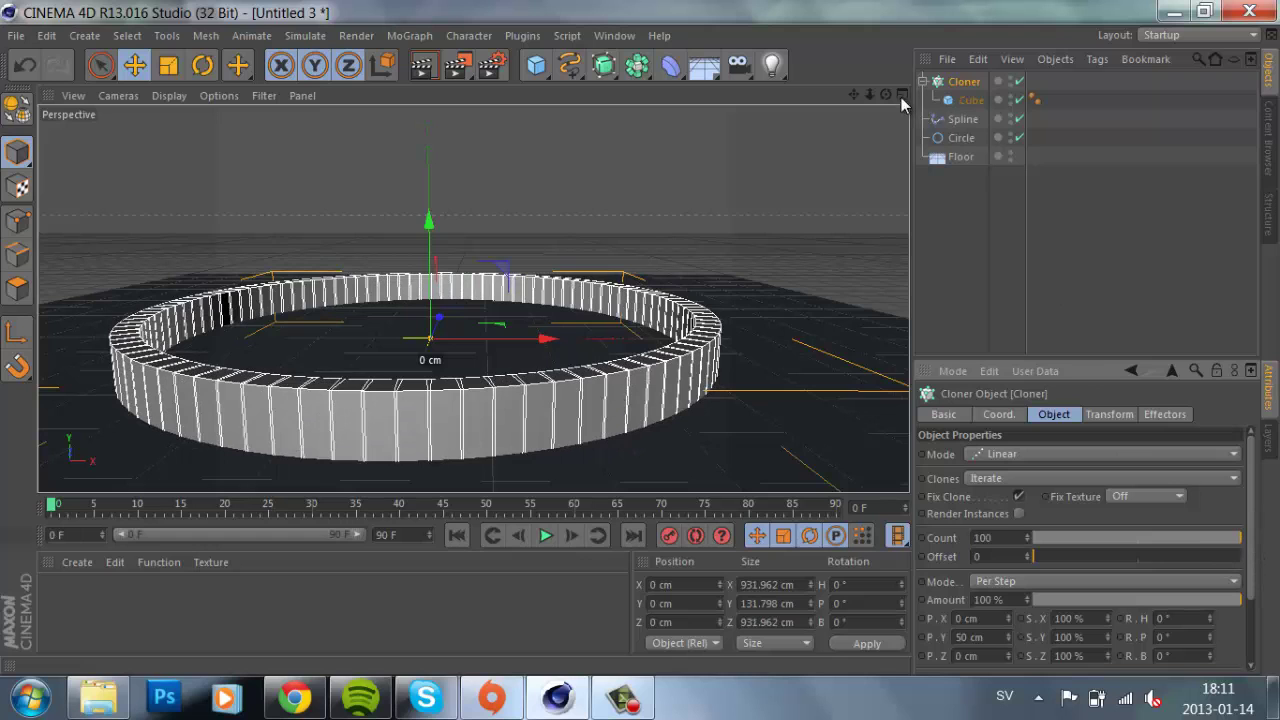
Step: Add a MoGraph Sound effector acting on the Cloner and check the Cloner's list of effectors
{"action": "left_click_drag", "start_coordinate": [641, 340], "coordinate": [642, 332], "text": "alt"}
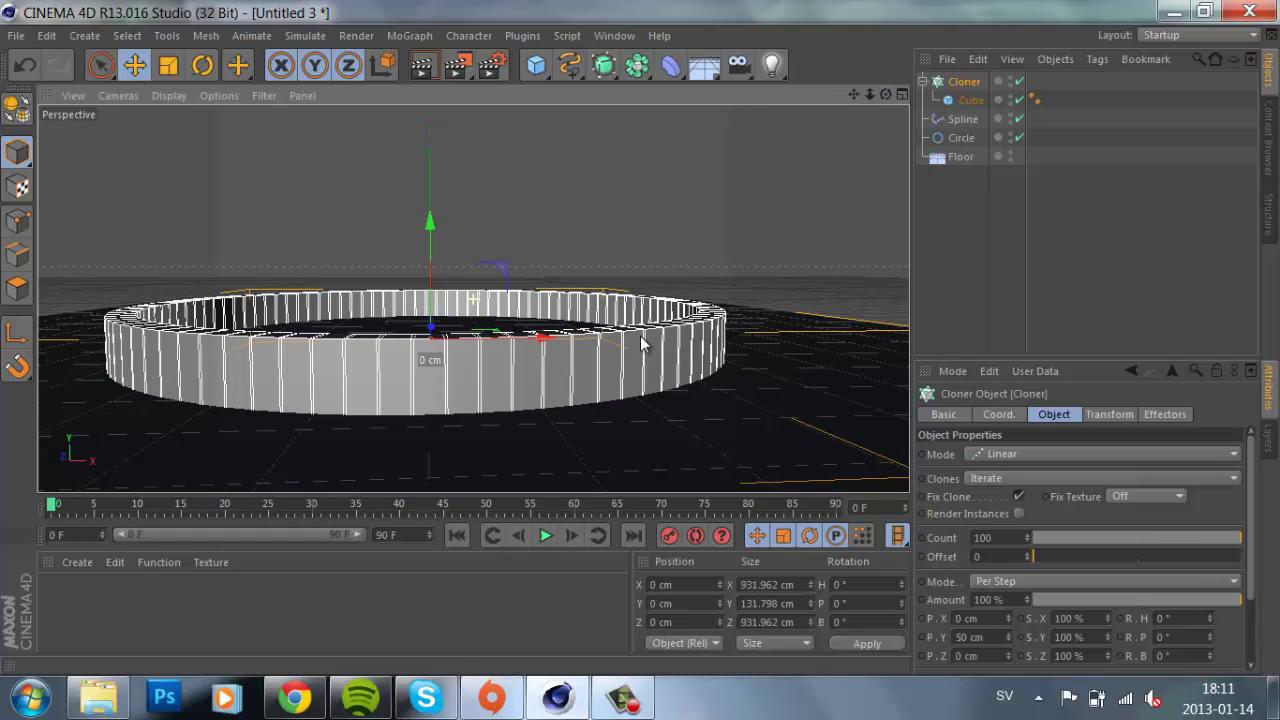
{"action": "left_click", "coordinate": [396, 39]}
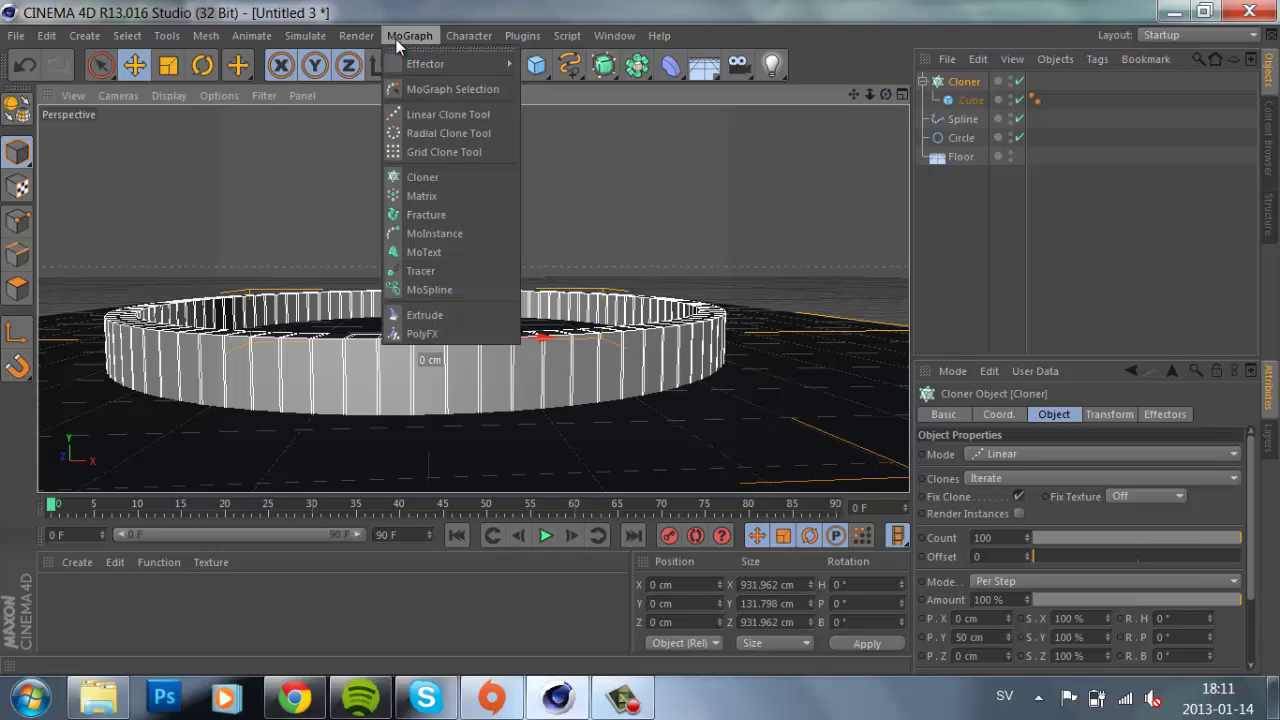
{"action": "mouse_move", "coordinate": [491, 62]}
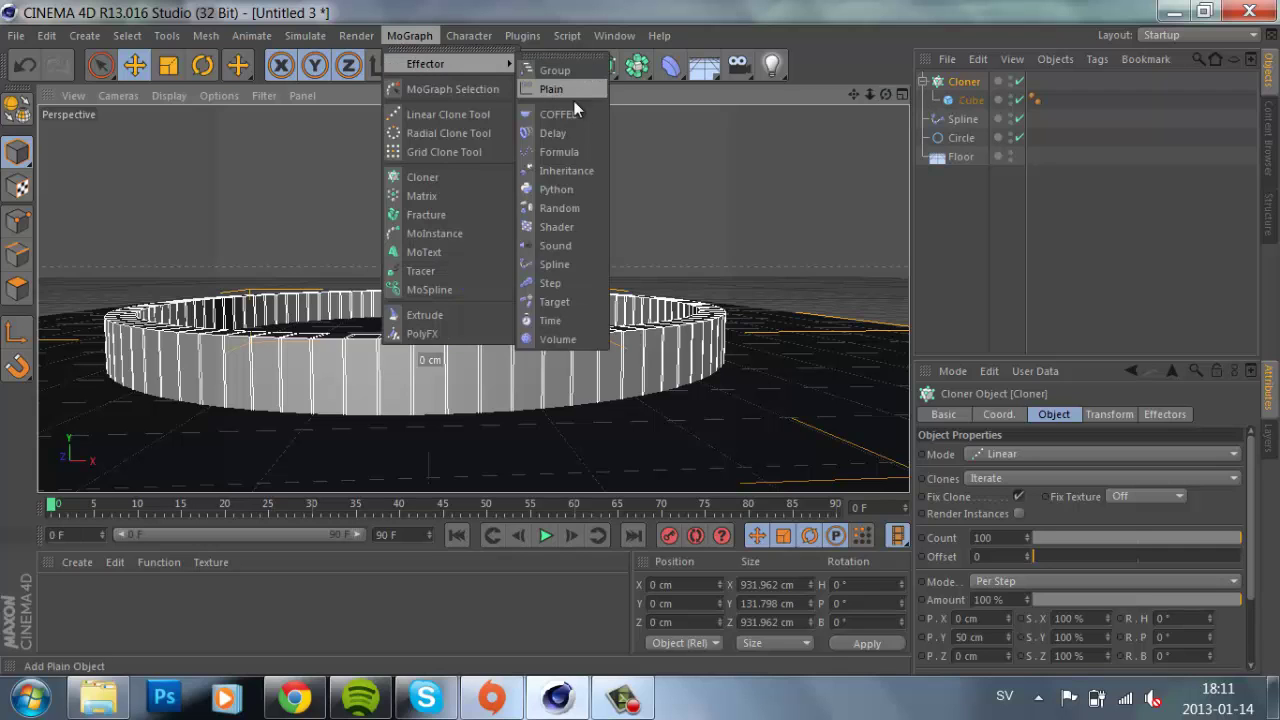
{"action": "left_click", "coordinate": [564, 247]}
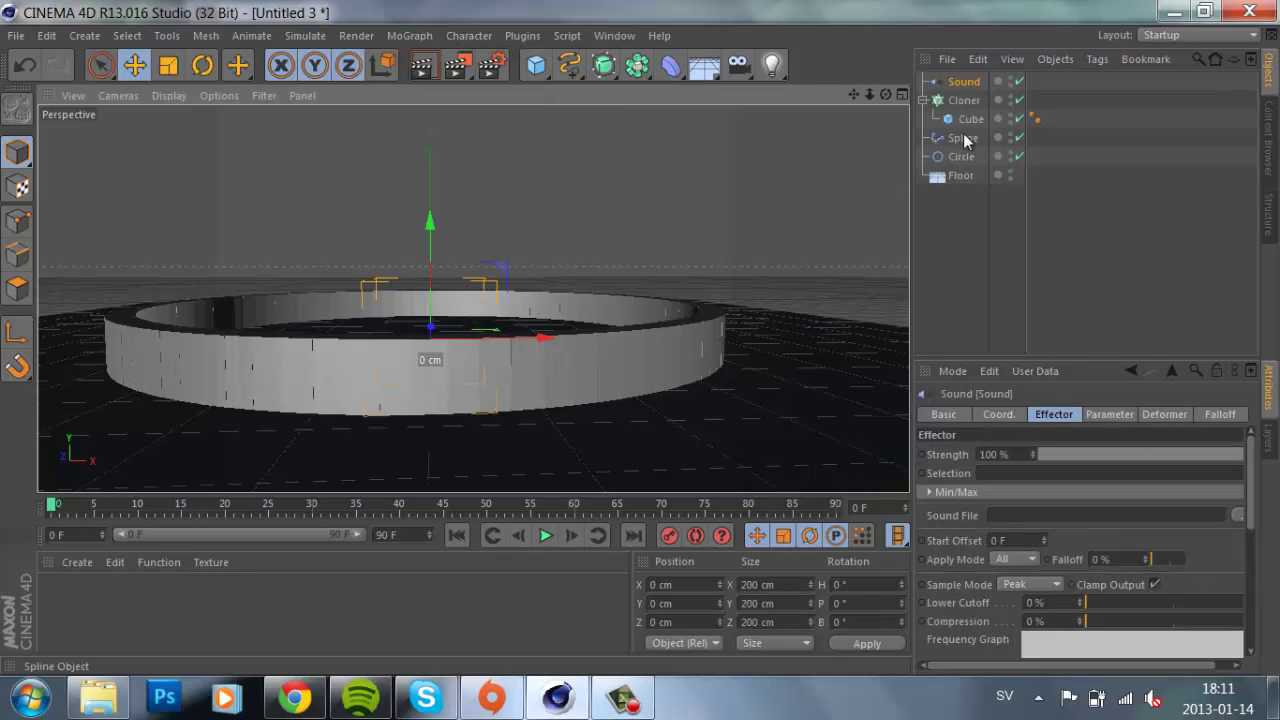
{"action": "left_click", "coordinate": [966, 103]}
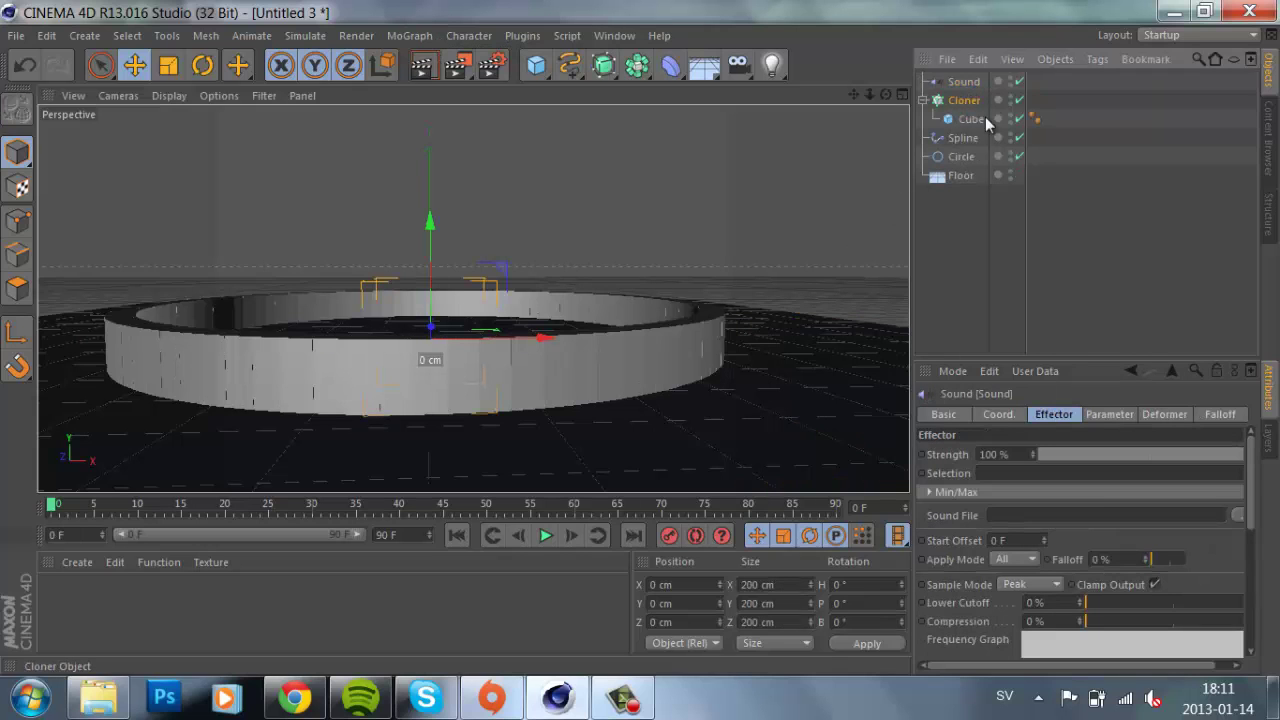
{"action": "left_click", "coordinate": [1180, 415]}
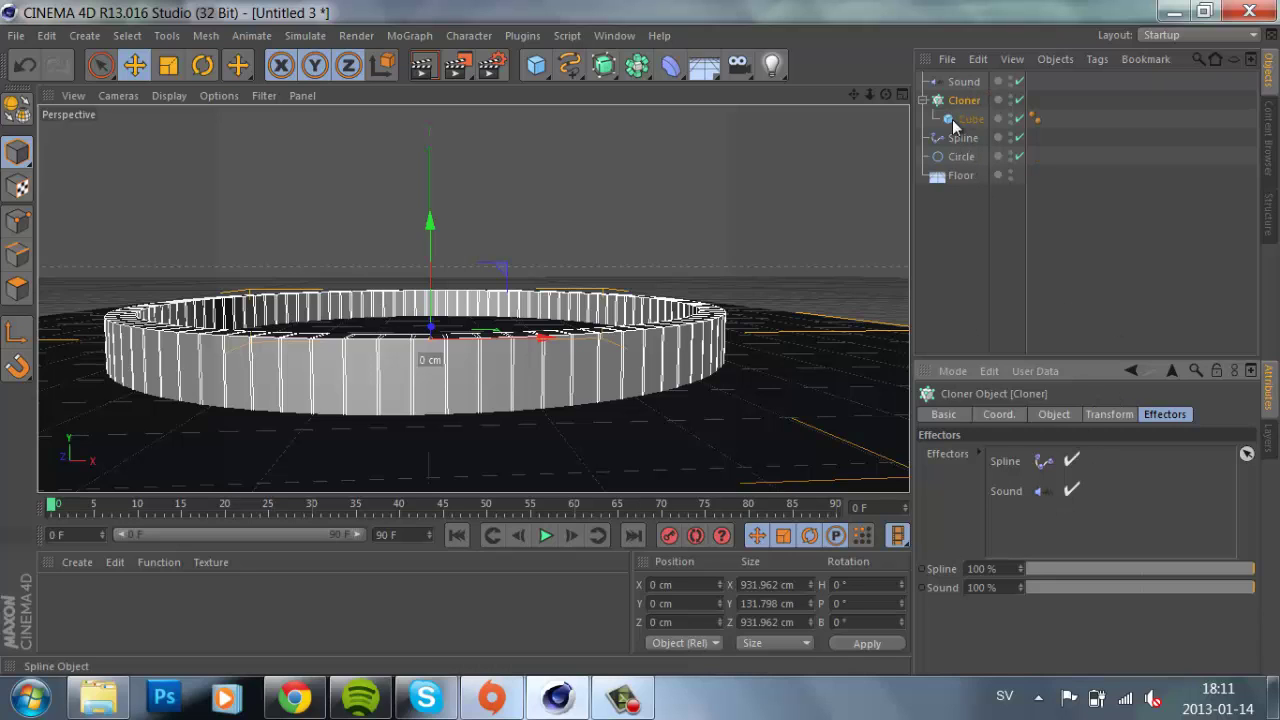
Step: Load bangorang.wav from the music library as the Sound effector's sound file and dismiss the chat notification
{"action": "left_click", "coordinate": [963, 82]}
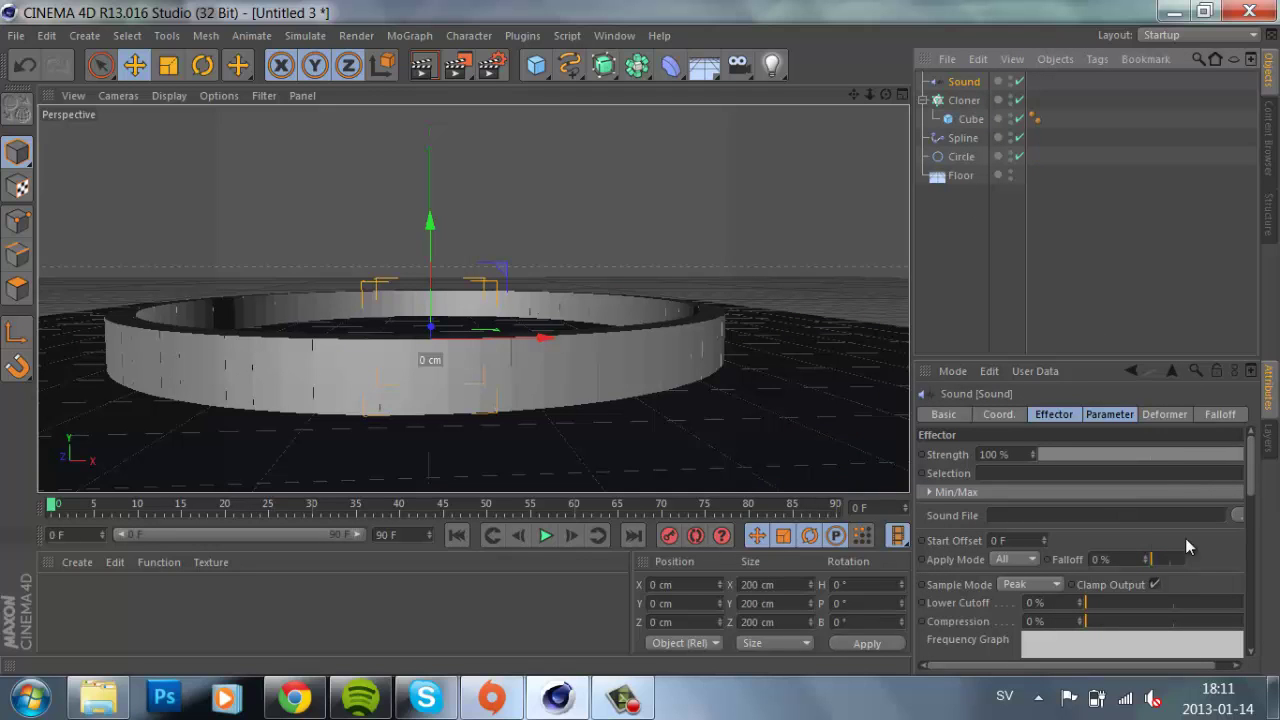
{"action": "left_click", "coordinate": [1237, 516]}
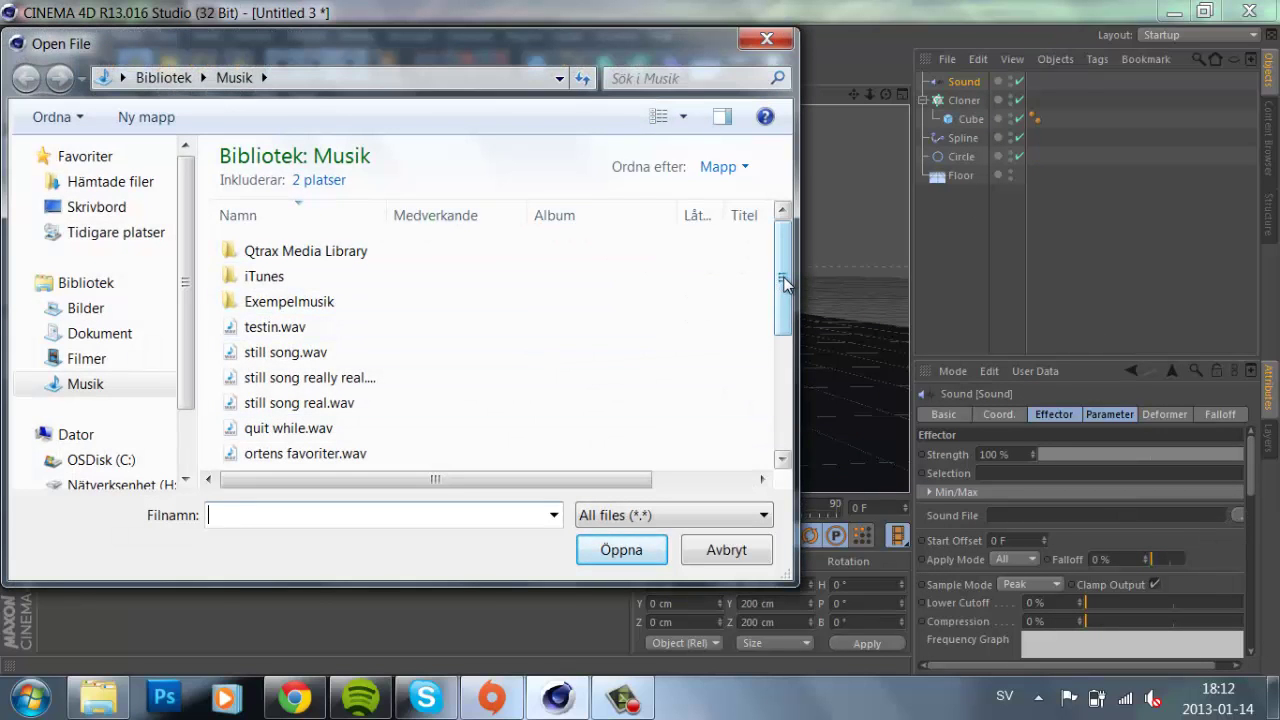
{"action": "scroll", "coordinate": [784, 284], "scroll_direction": "down", "scroll_amount": 1}
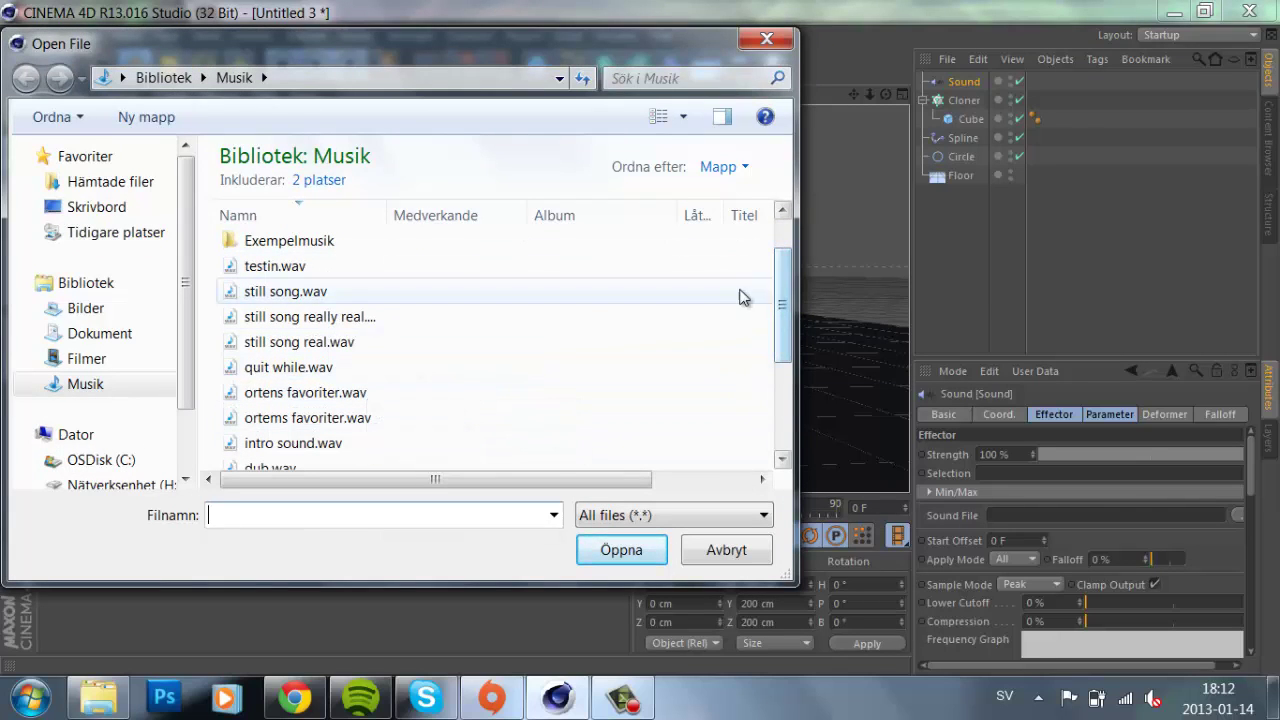
{"action": "left_click_drag", "start_coordinate": [783, 288], "coordinate": [802, 394]}
{"action": "left_click", "coordinate": [435, 382]}
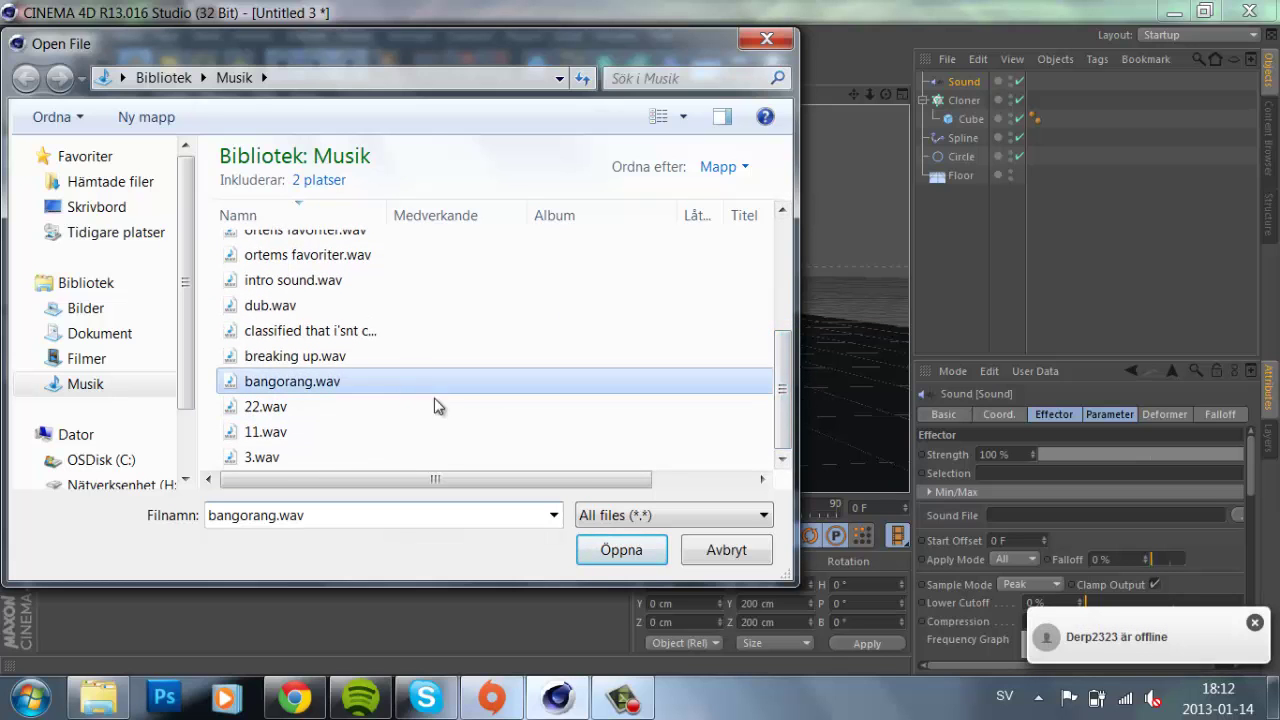
{"action": "left_click", "coordinate": [621, 551]}
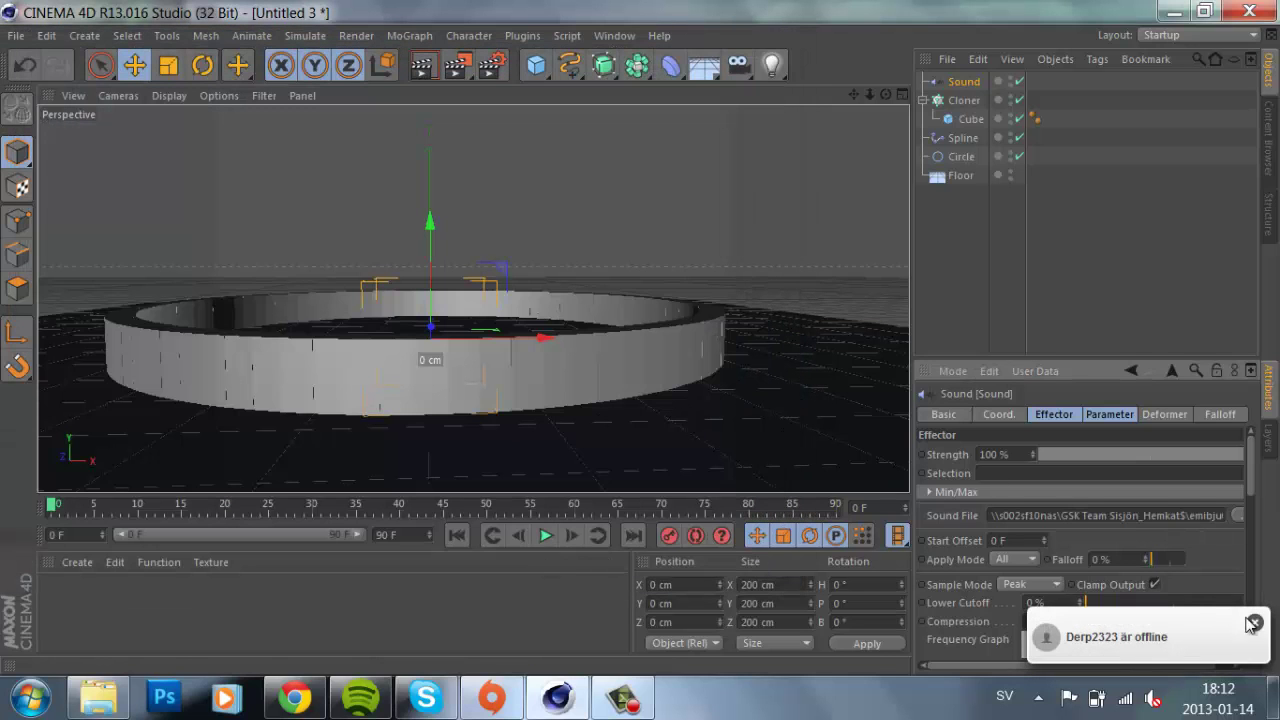
{"action": "left_click", "coordinate": [1253, 623]}
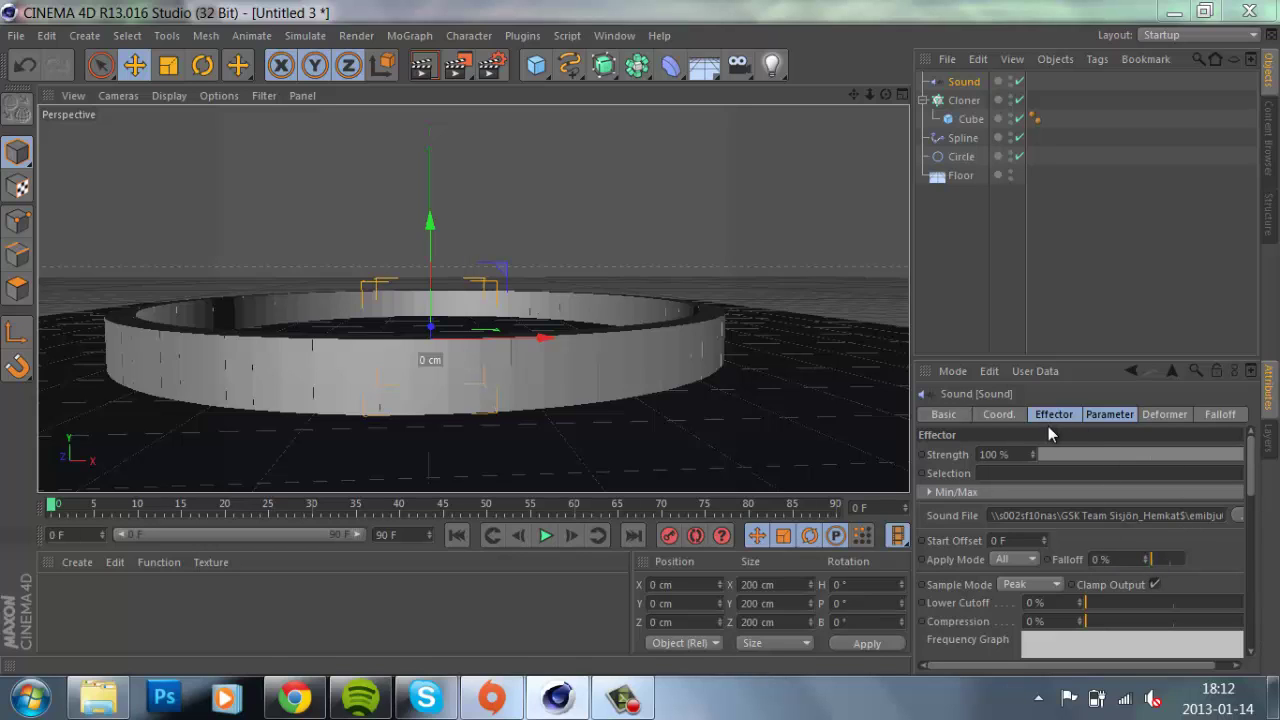
Step: Set the Sound effector's Apply Mode to Step and its Sample Mode to Average
{"action": "left_click", "coordinate": [1003, 561]}
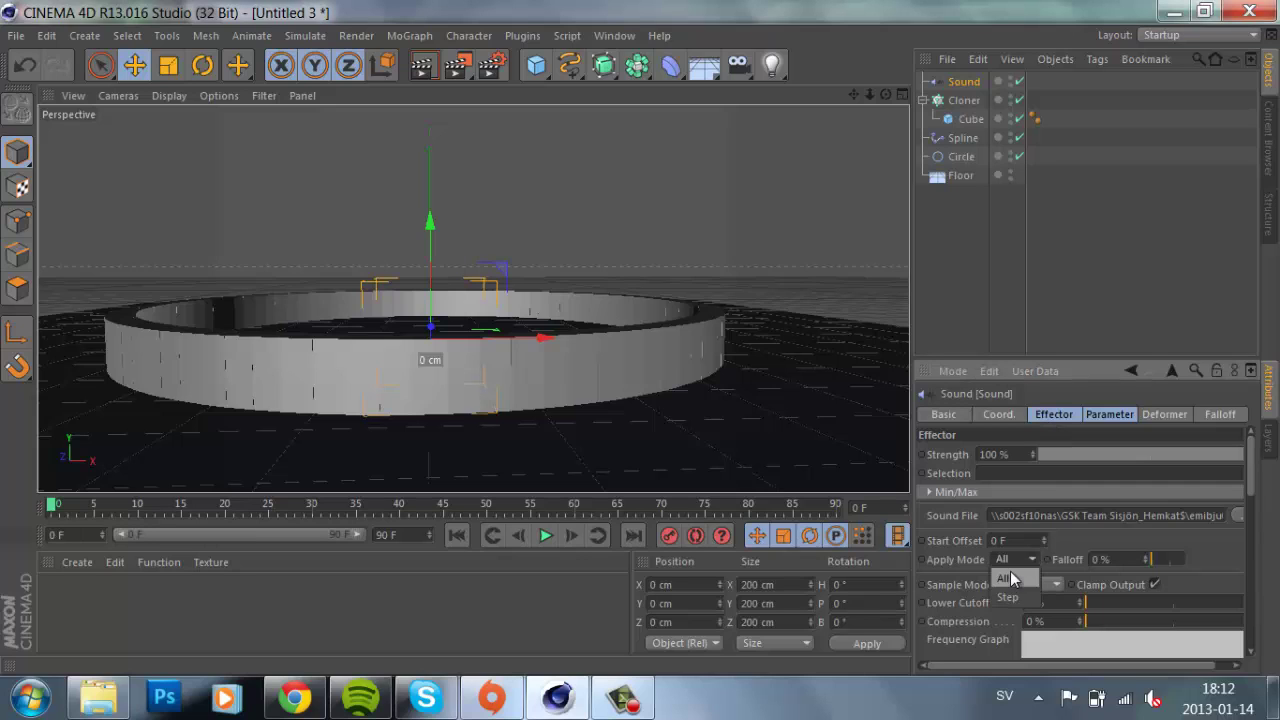
{"action": "left_click", "coordinate": [1018, 596]}
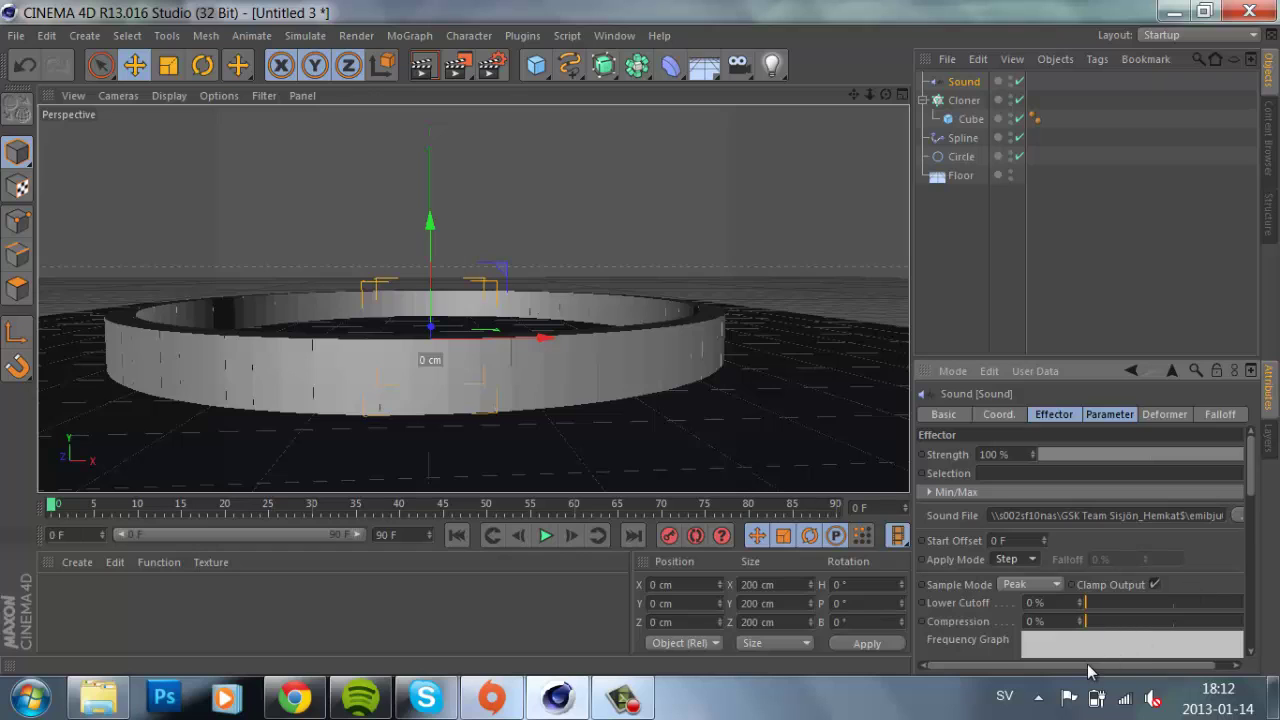
{"action": "mouse_move", "coordinate": [1085, 667]}
{"action": "left_mouse_down"}
{"action": "mouse_move", "coordinate": [1196, 668]}
{"action": "mouse_move", "coordinate": [1095, 668]}
{"action": "left_mouse_up"}
{"action": "left_click", "coordinate": [1026, 585]}
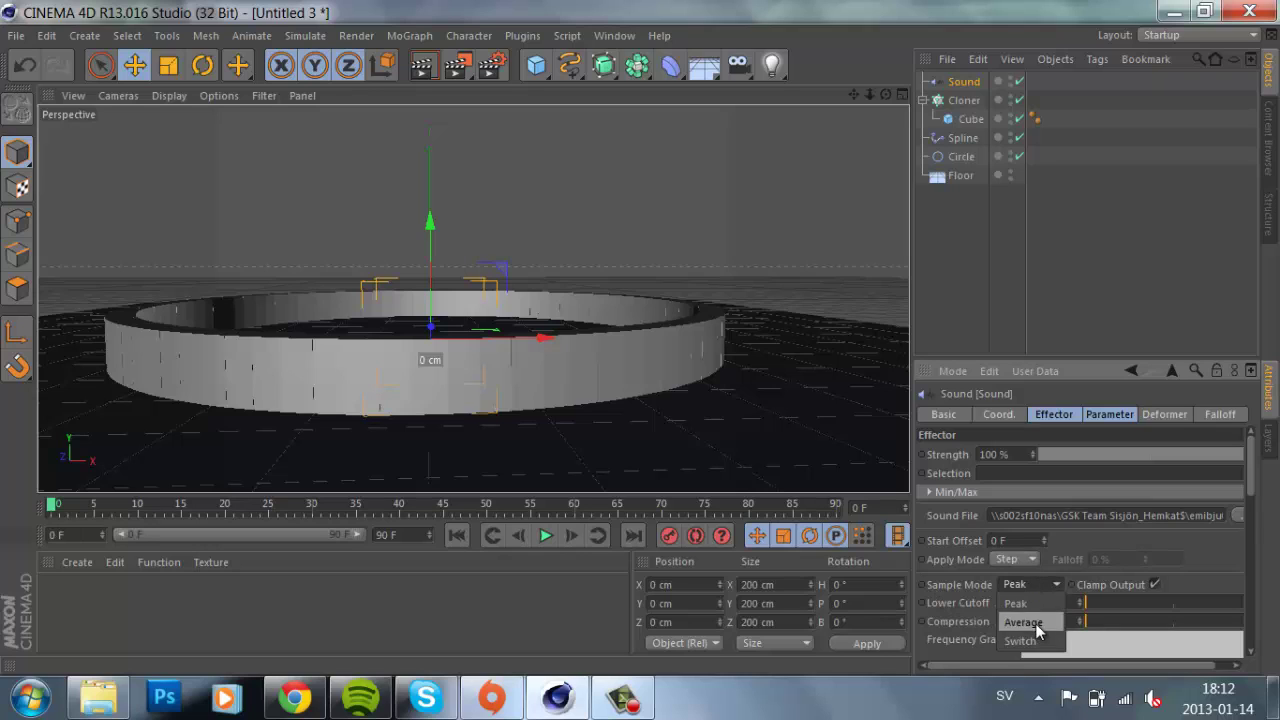
{"action": "left_click", "coordinate": [1035, 623]}
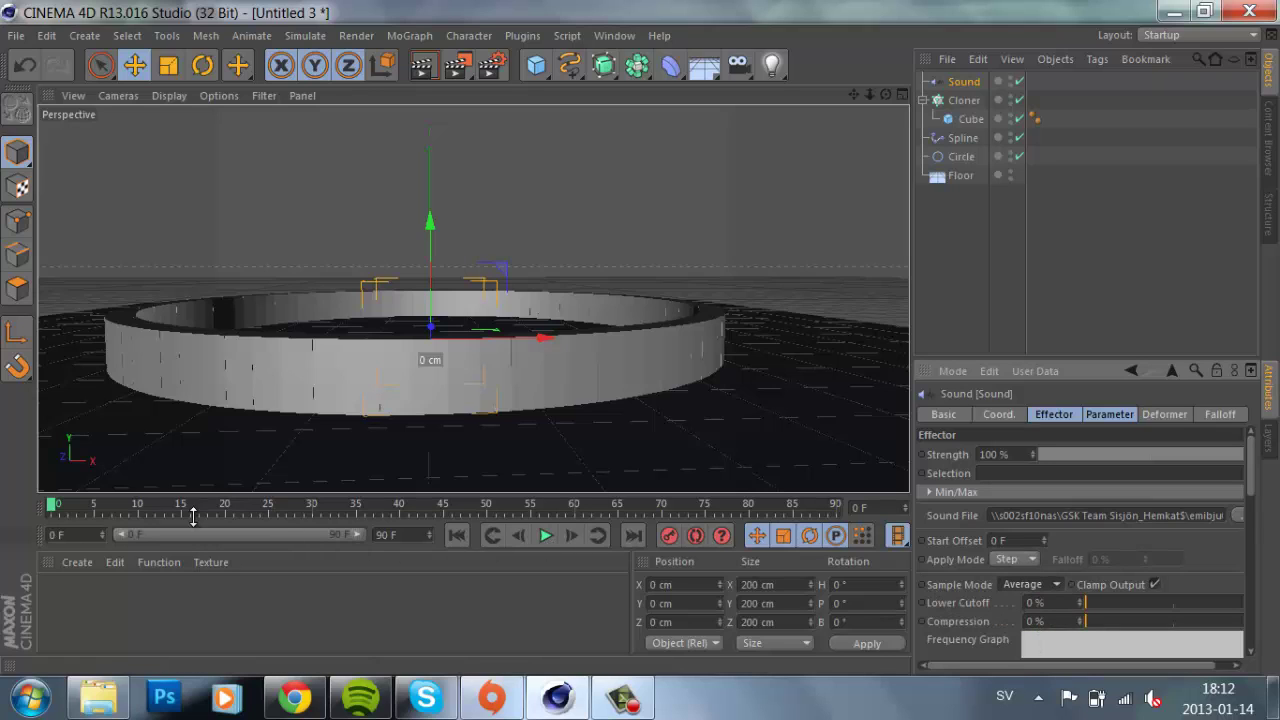
Step: Set the timeline to start at frame 60 and end at frame 631, with the preview range covering it all
{"action": "left_click", "coordinate": [57, 534]}
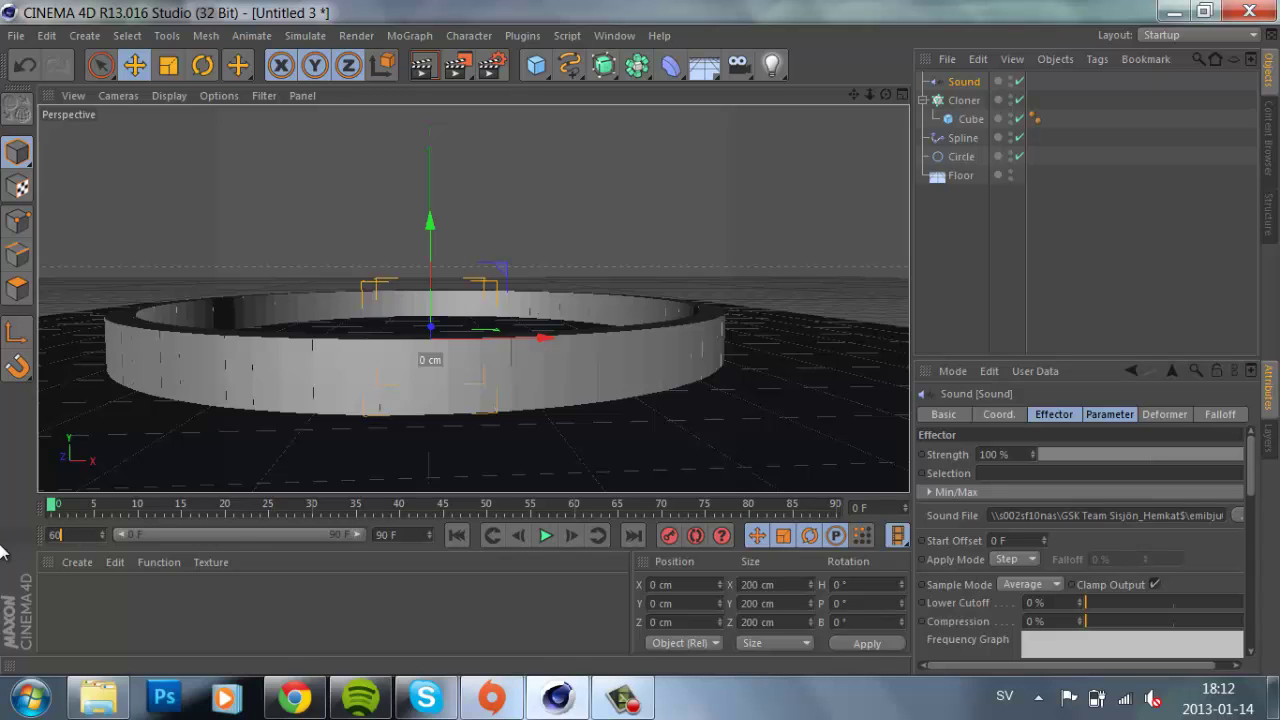
{"action": "type", "text": "60"}
{"action": "key", "text": "Tab"}
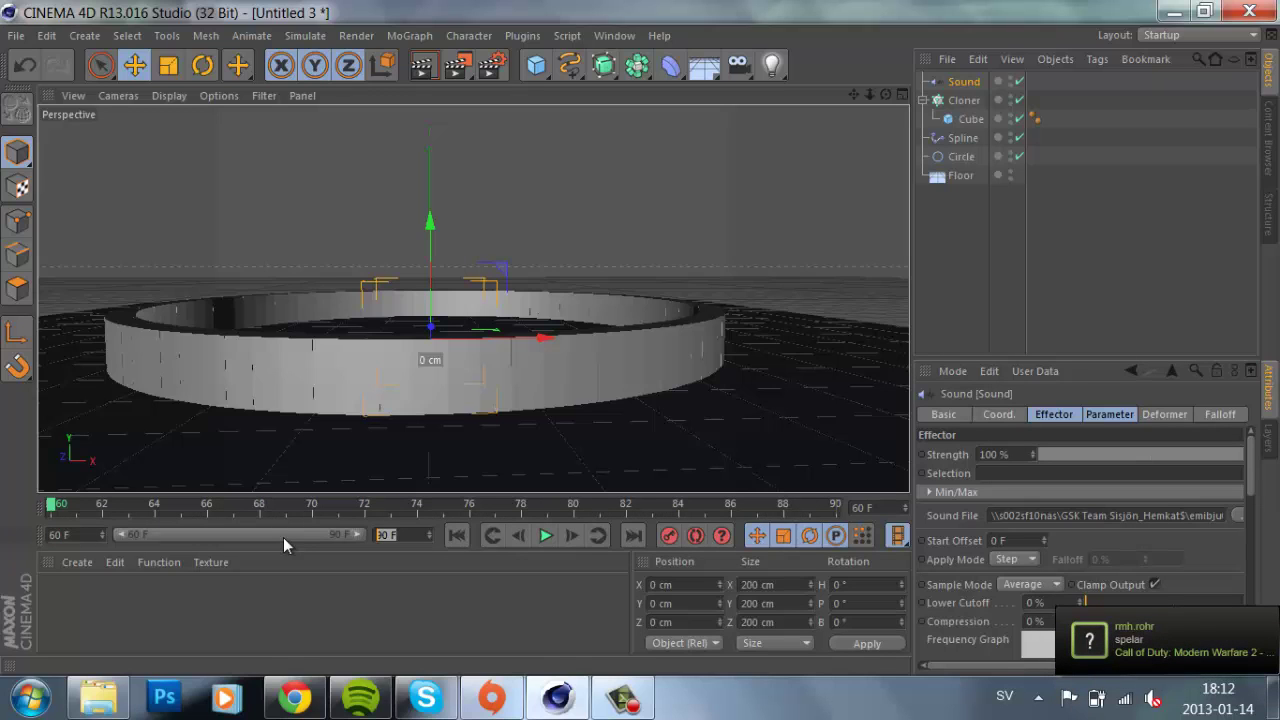
{"action": "type", "text": "631"}
{"action": "left_click", "coordinate": [238, 621]}
{"action": "left_click_drag", "start_coordinate": [146, 535], "coordinate": [392, 527]}
Step: Play the animation briefly to check how the cloned ring reacts to the sound, and stop playback
{"action": "left_click", "coordinate": [541, 535]}
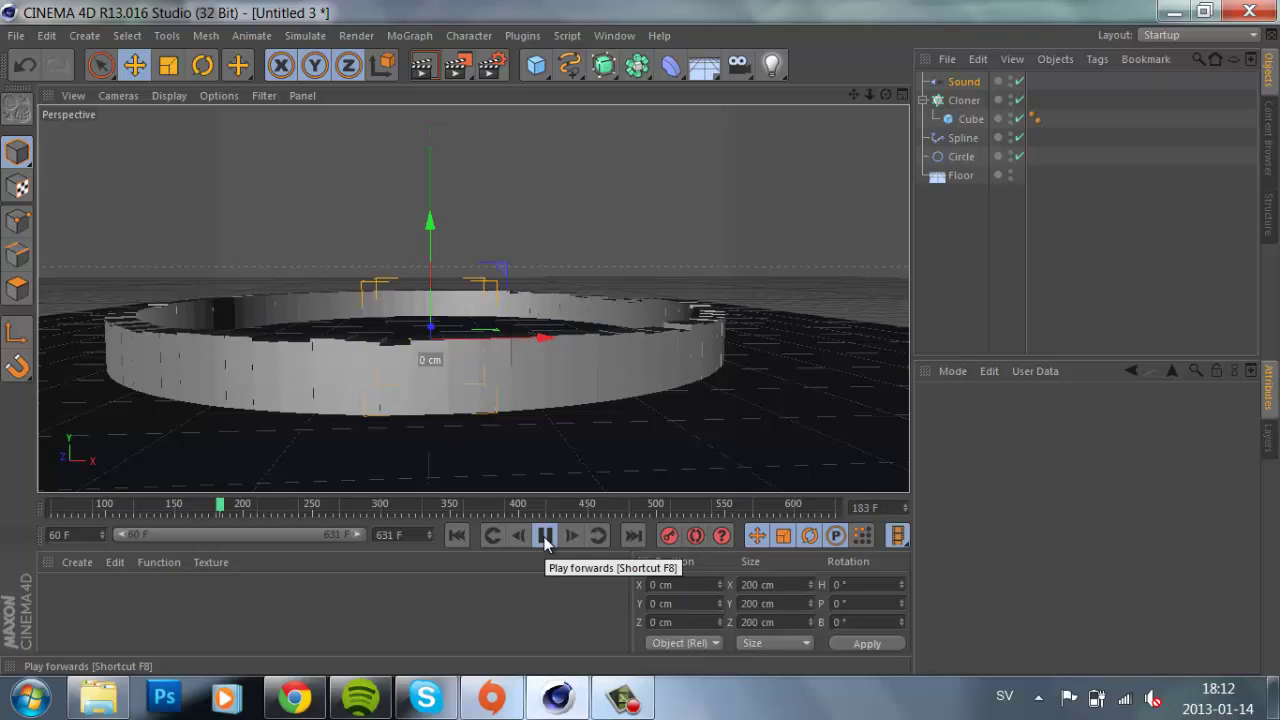
{"action": "left_click", "coordinate": [545, 536]}
{"action": "left_click_drag", "start_coordinate": [885, 94], "coordinate": [642, 345]}
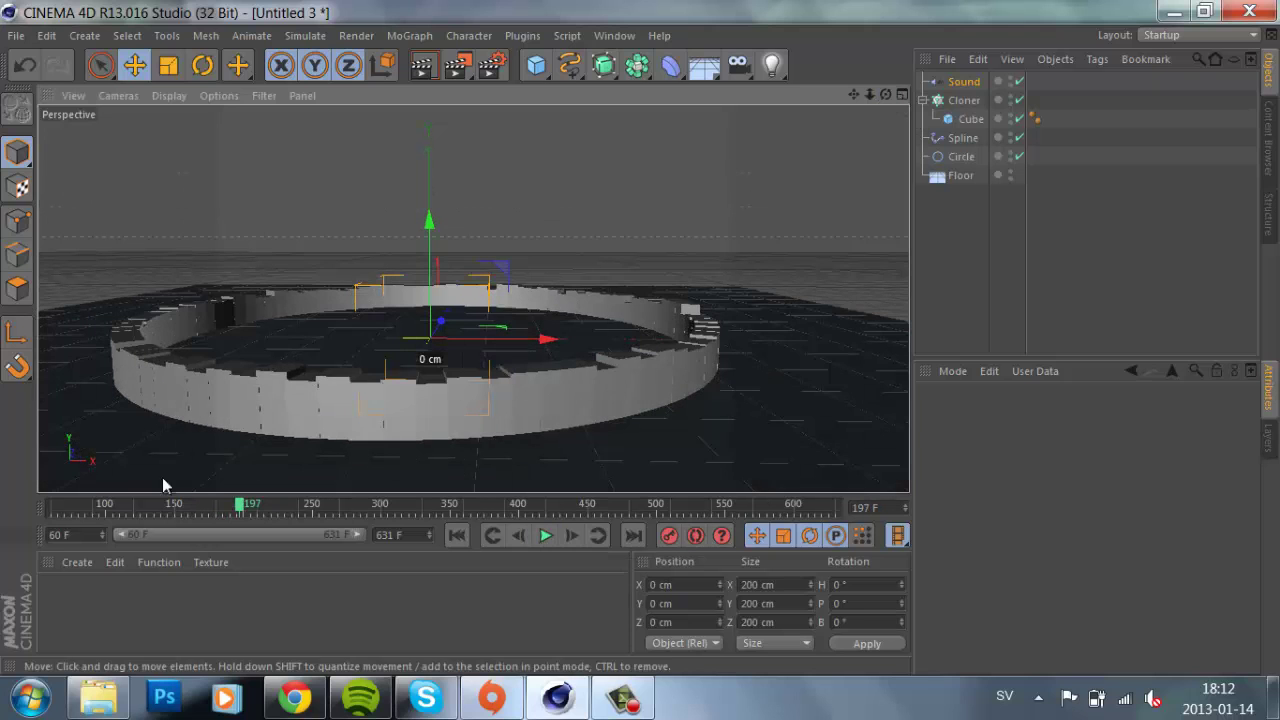
Step: Create a Nukei shader material and apply it to the floor
{"action": "left_click", "coordinate": [77, 562]}
{"action": "mouse_move", "coordinate": [127, 426]}
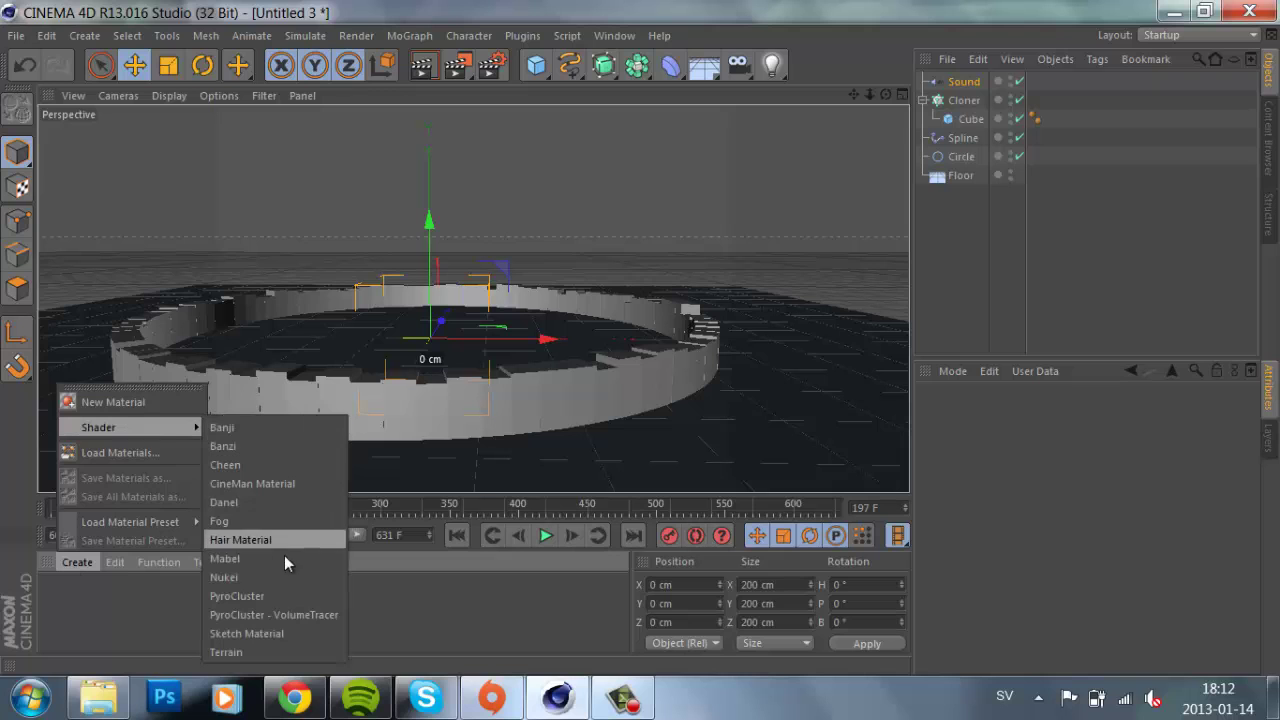
{"action": "left_click", "coordinate": [269, 577]}
{"action": "left_click_drag", "start_coordinate": [60, 600], "coordinate": [75, 528]}
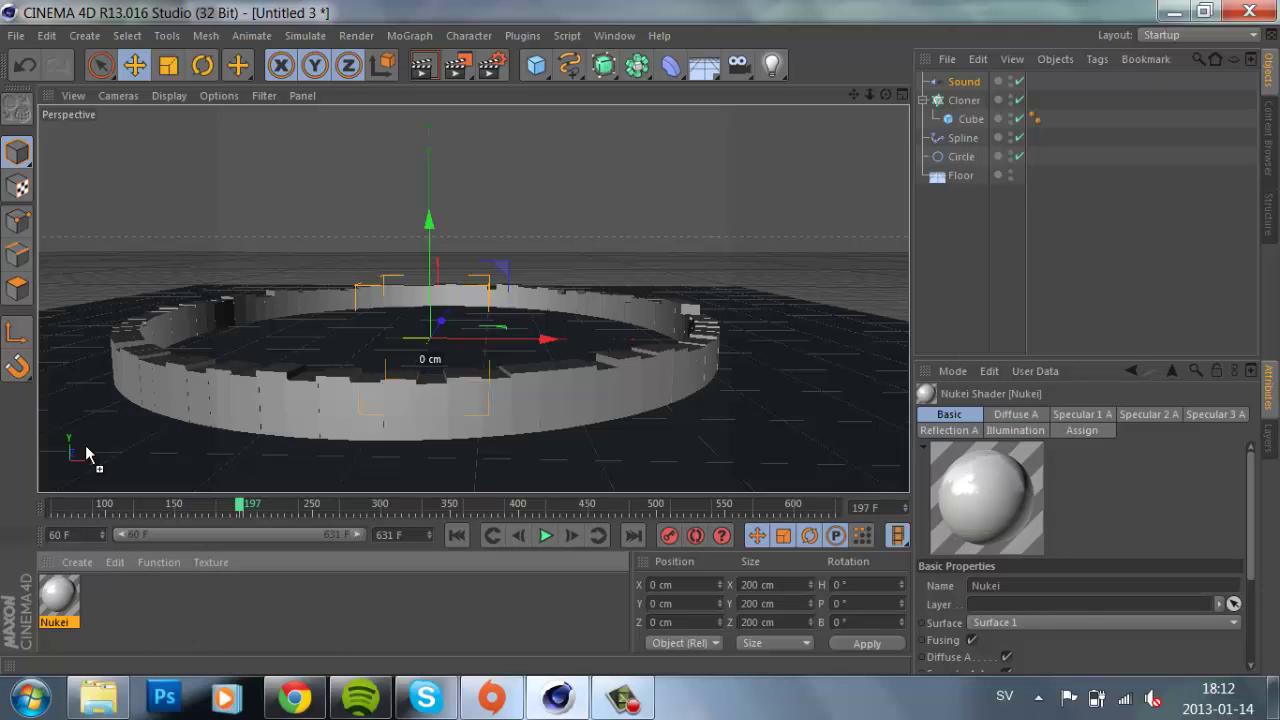
{"action": "left_click_drag", "start_coordinate": [86, 447], "coordinate": [86, 447]}
{"action": "left_click_drag", "start_coordinate": [887, 97], "coordinate": [640, 338]}
Step: Create a new standard material and set its color to violet-blue, RGB 59, 0, 255
{"action": "double_click", "coordinate": [93, 614]}
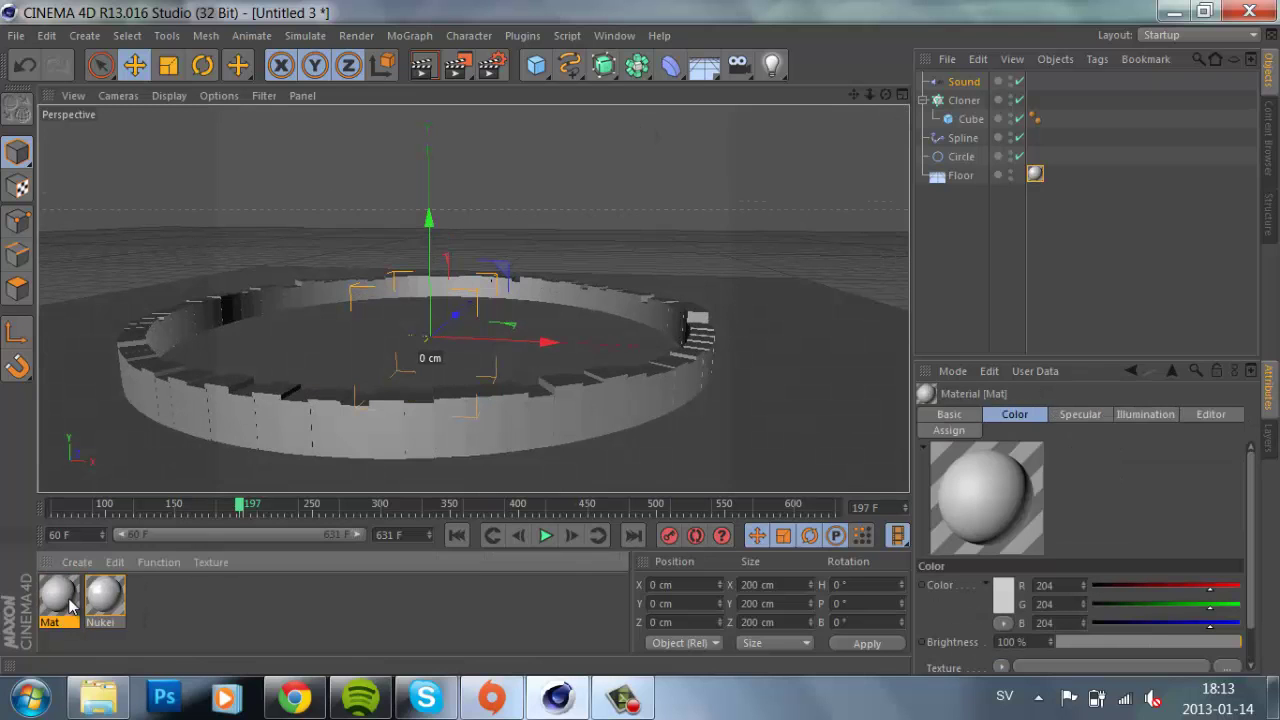
{"action": "double_click", "coordinate": [72, 606]}
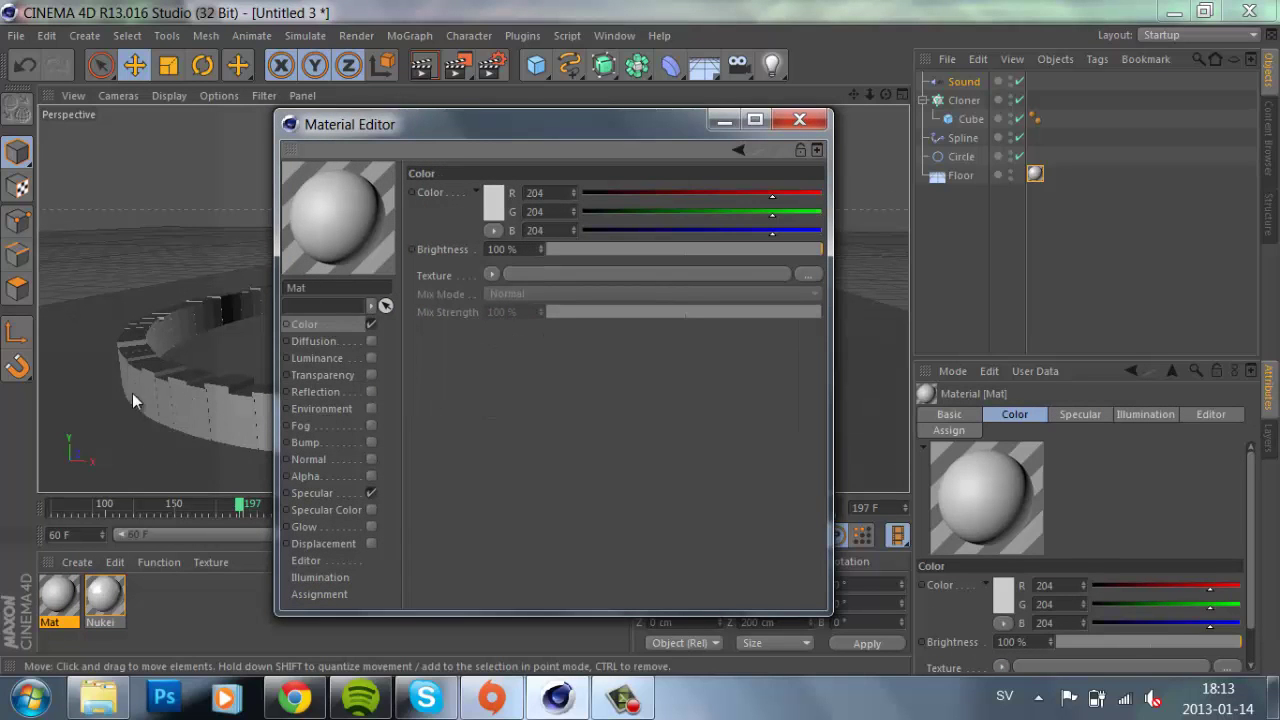
{"action": "left_click", "coordinate": [497, 202]}
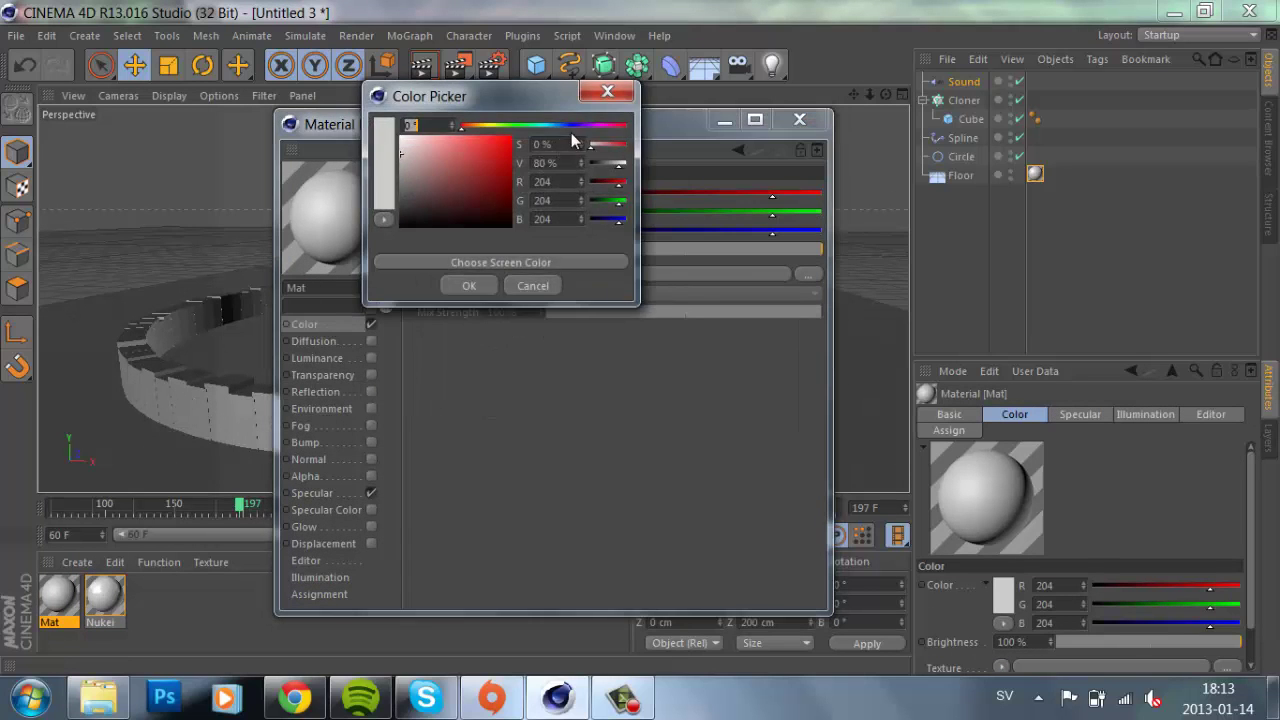
{"action": "left_click", "coordinate": [576, 126]}
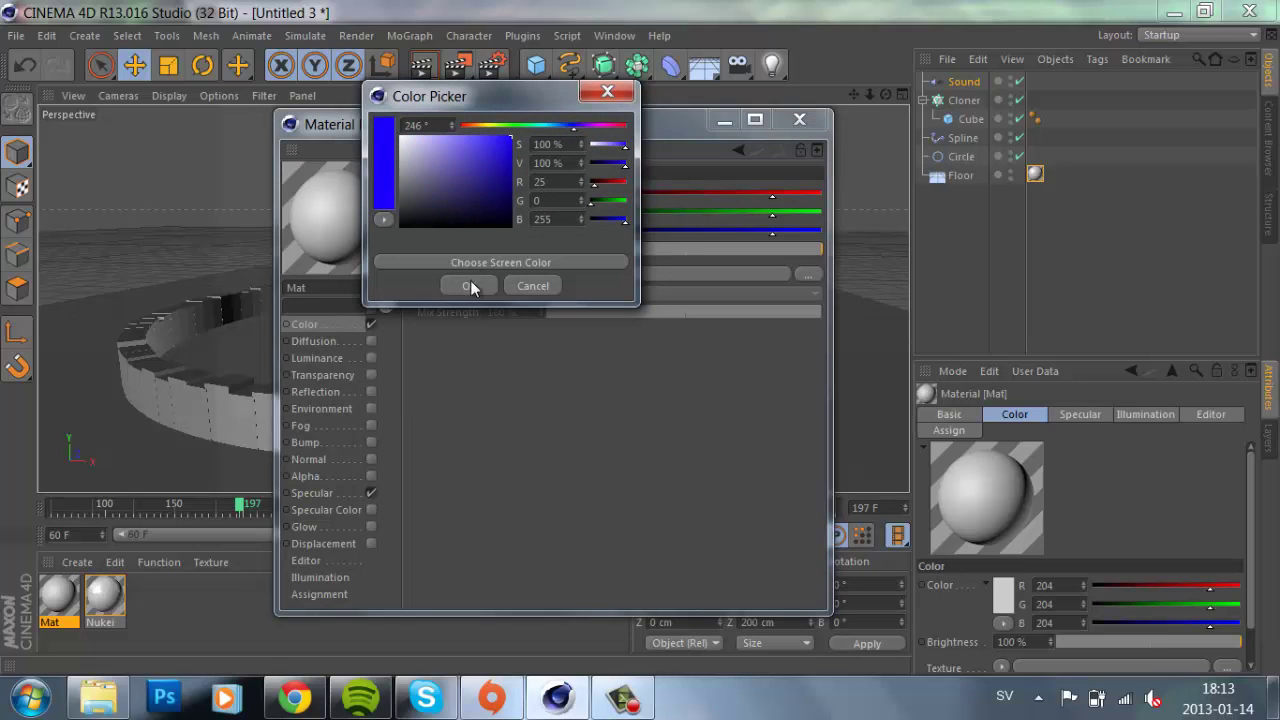
{"action": "left_click_drag", "start_coordinate": [574, 134], "coordinate": [578, 130]}
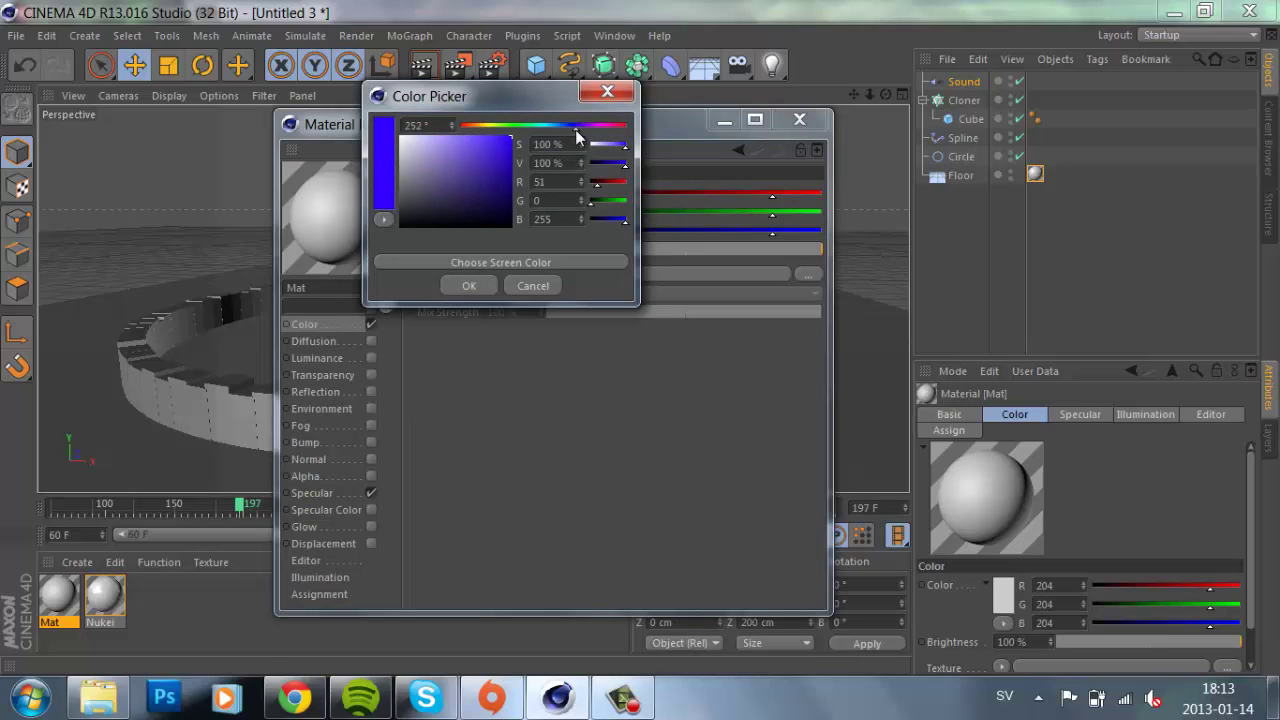
{"action": "left_click", "coordinate": [468, 286]}
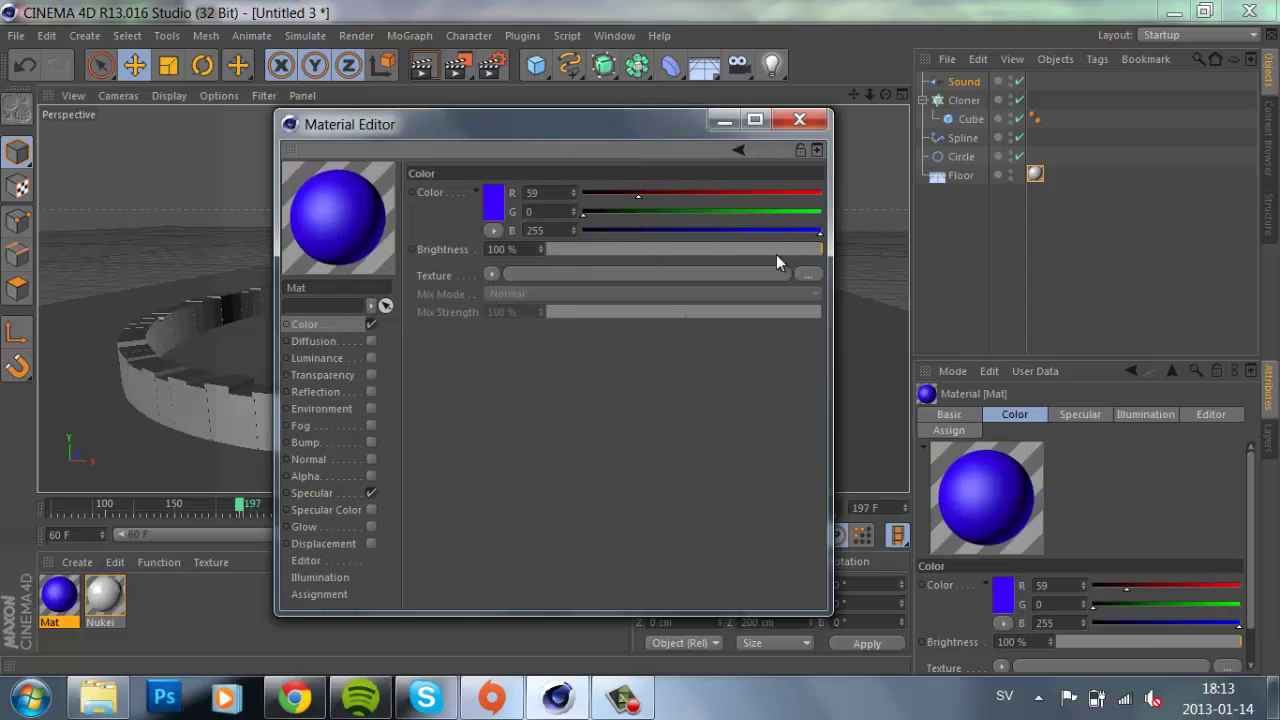
Step: Enable Glow on the blue material and lower its color brightness to 66%
{"action": "left_click_drag", "start_coordinate": [777, 252], "coordinate": [785, 250]}
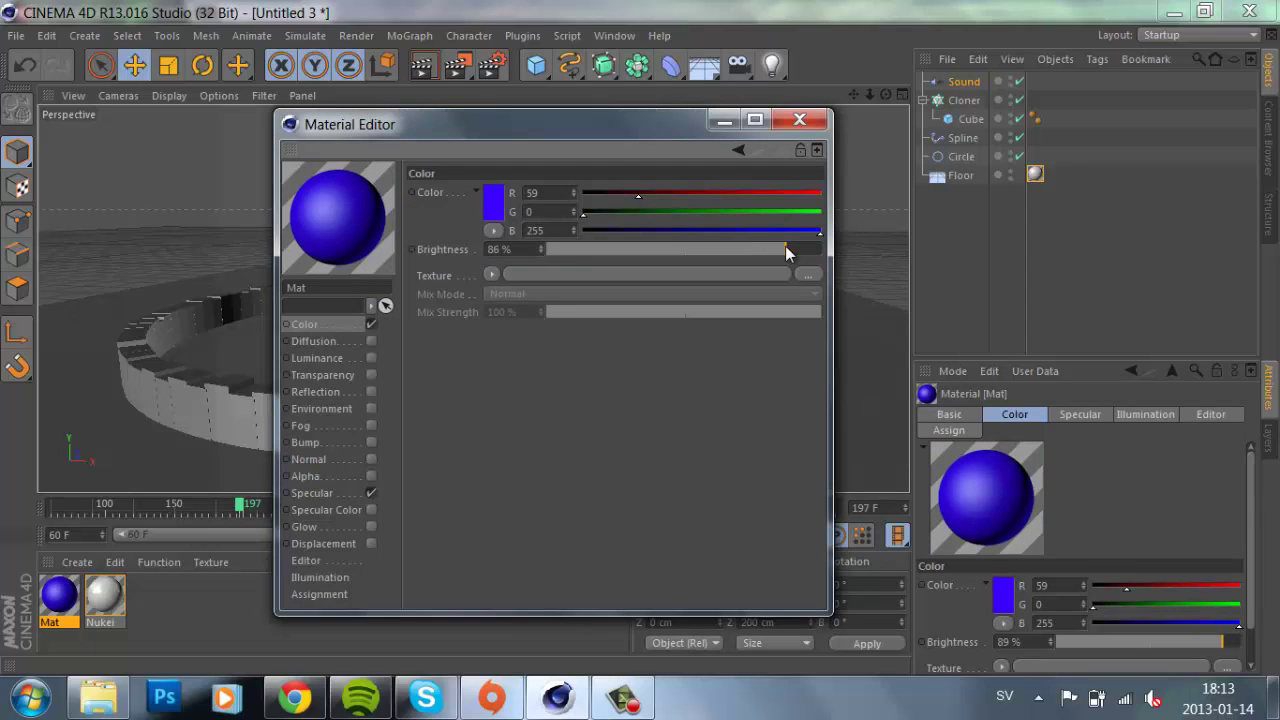
{"action": "left_click", "coordinate": [371, 526]}
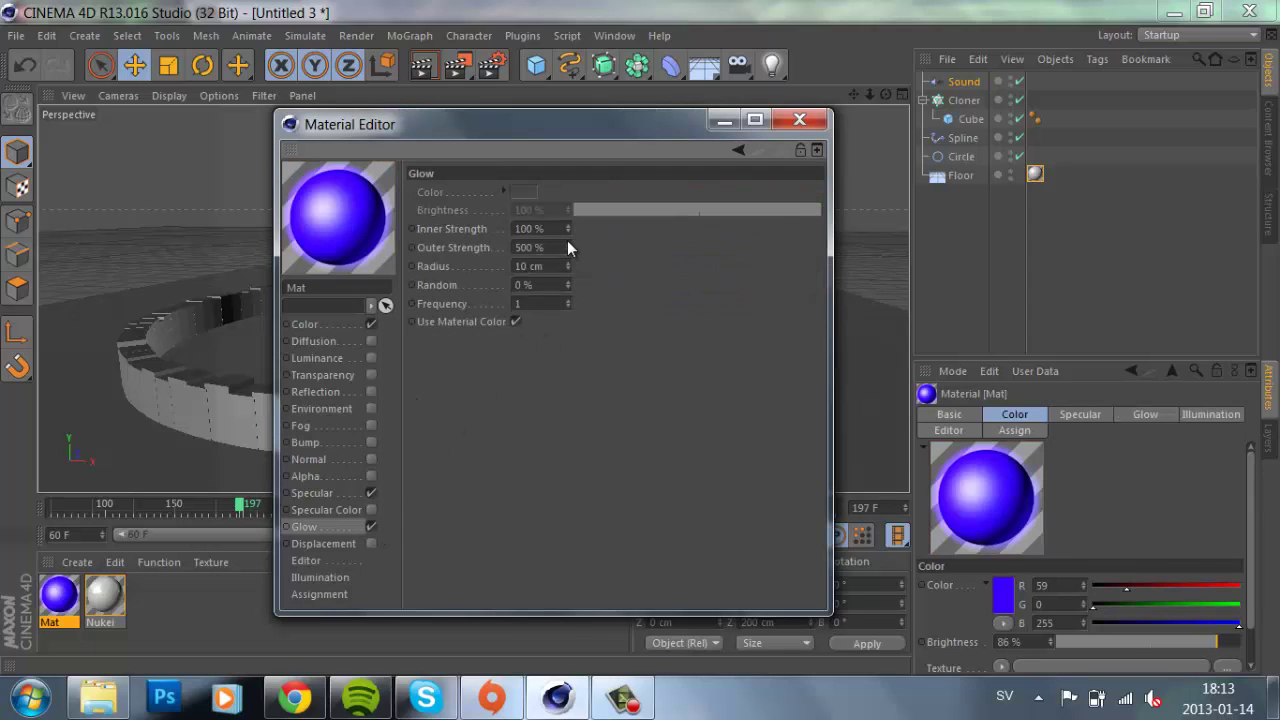
{"action": "left_click_drag", "start_coordinate": [567, 241], "coordinate": [567, 242]}
{"action": "left_click", "coordinate": [305, 324]}
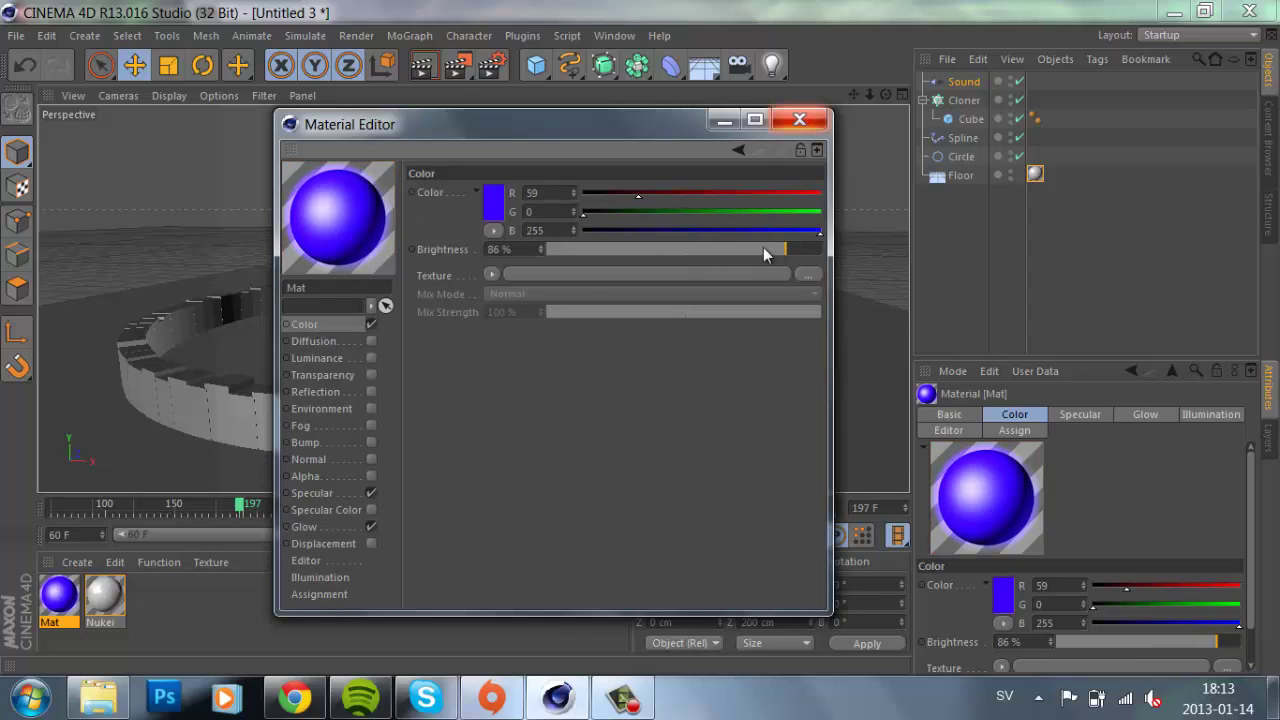
{"action": "left_click_drag", "start_coordinate": [763, 250], "coordinate": [748, 250]}
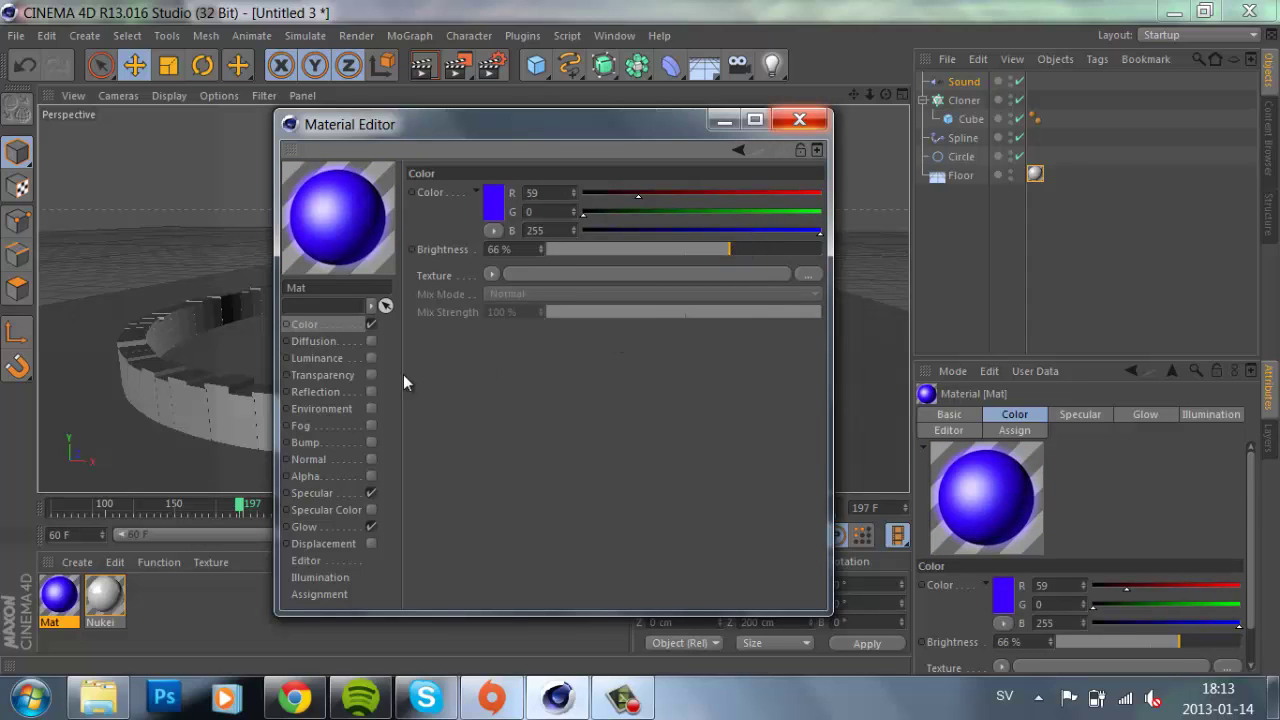
Step: Enable Reflection on the blue material with a brightness of about 10% and close the material editor
{"action": "left_click", "coordinate": [371, 391]}
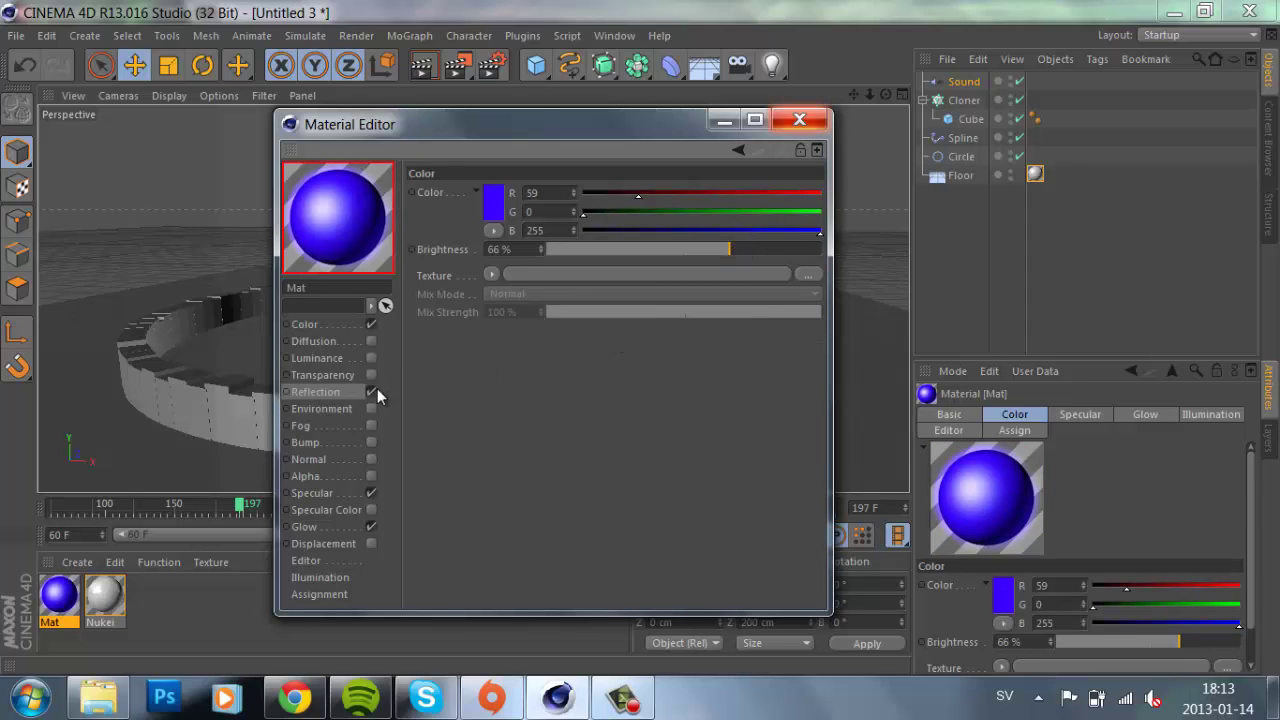
{"action": "left_click", "coordinate": [577, 250]}
{"action": "left_click", "coordinate": [800, 120]}
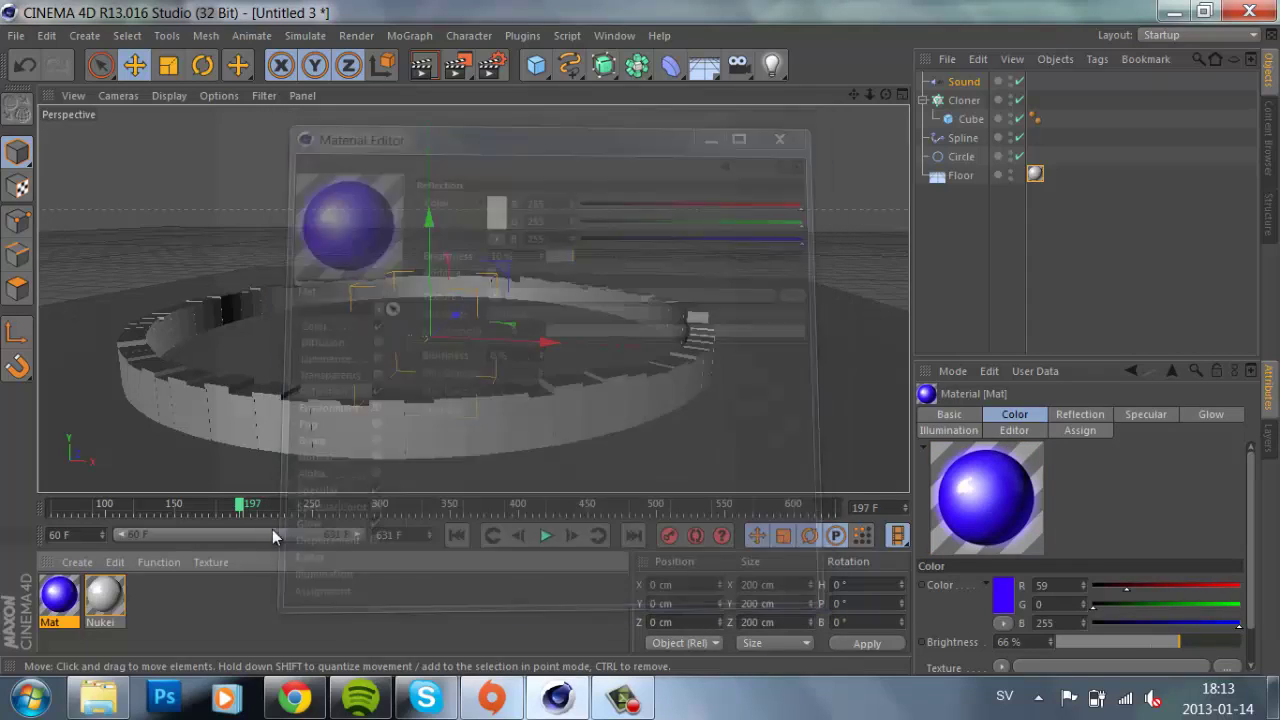
Step: Apply the blue material to the Cloner and test-render the current view
{"action": "left_click_drag", "start_coordinate": [60, 597], "coordinate": [178, 388]}
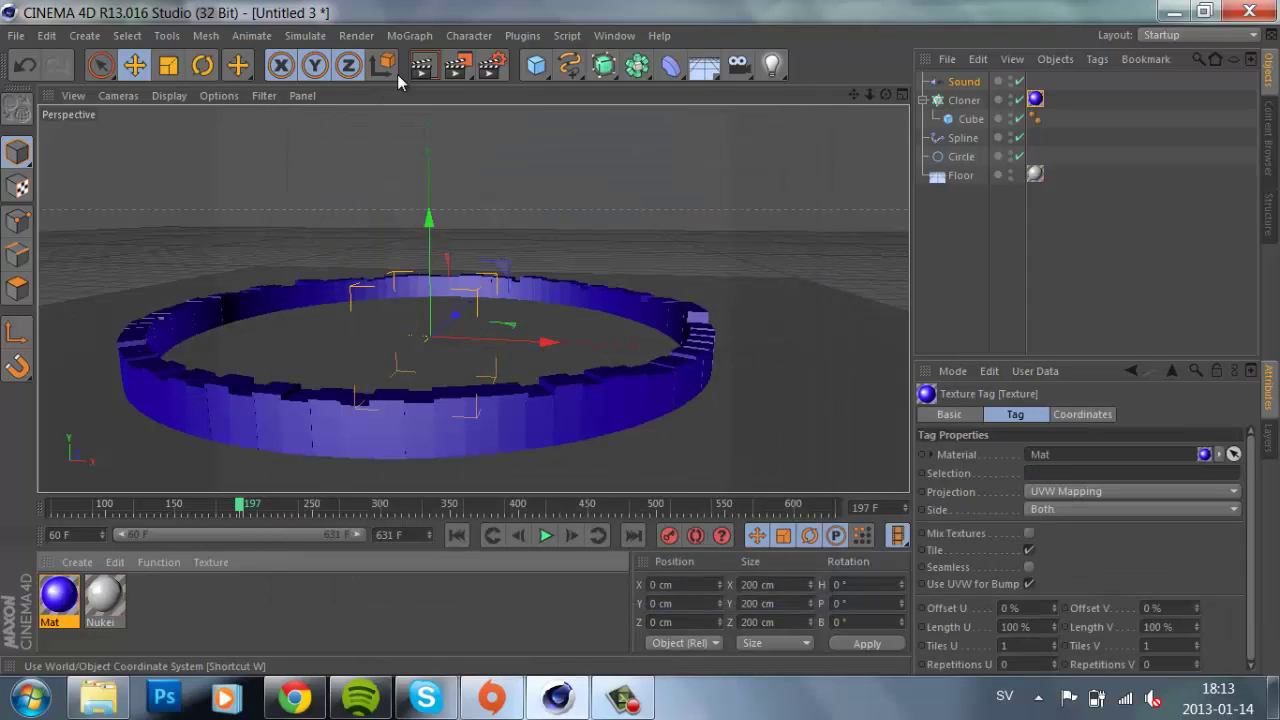
{"action": "left_click", "coordinate": [422, 68]}
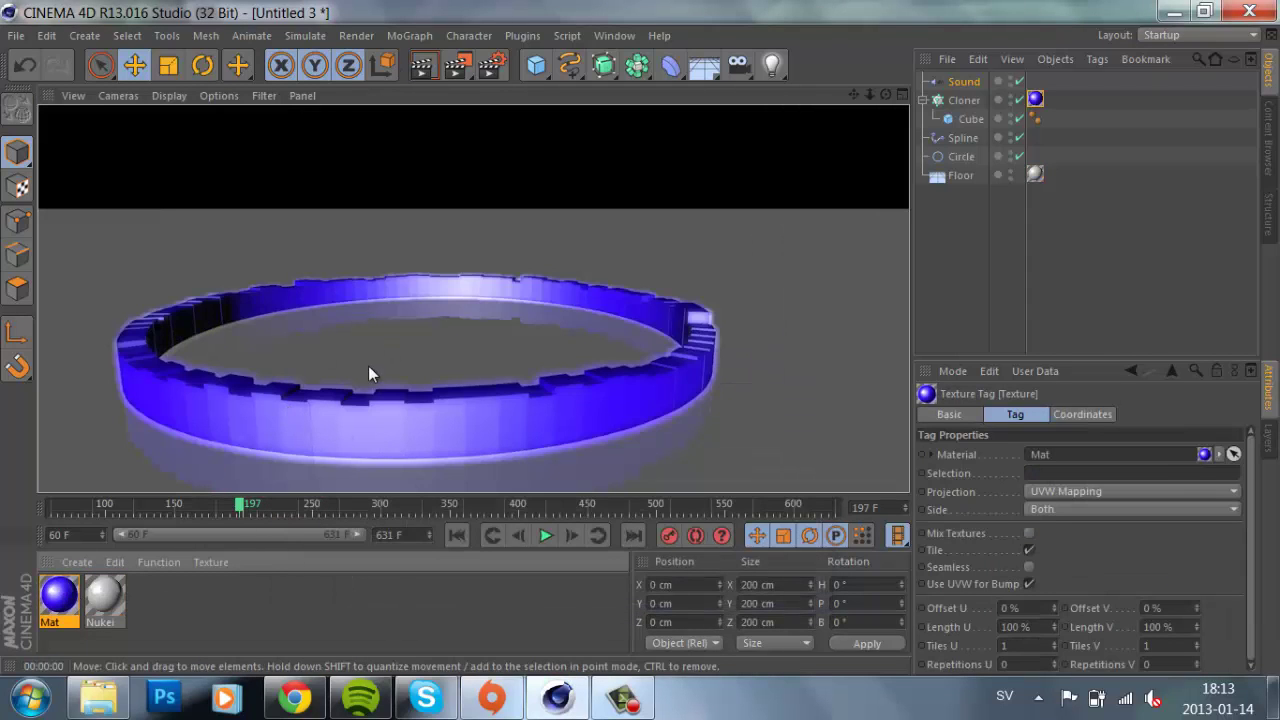
{"action": "left_click", "coordinate": [349, 348]}
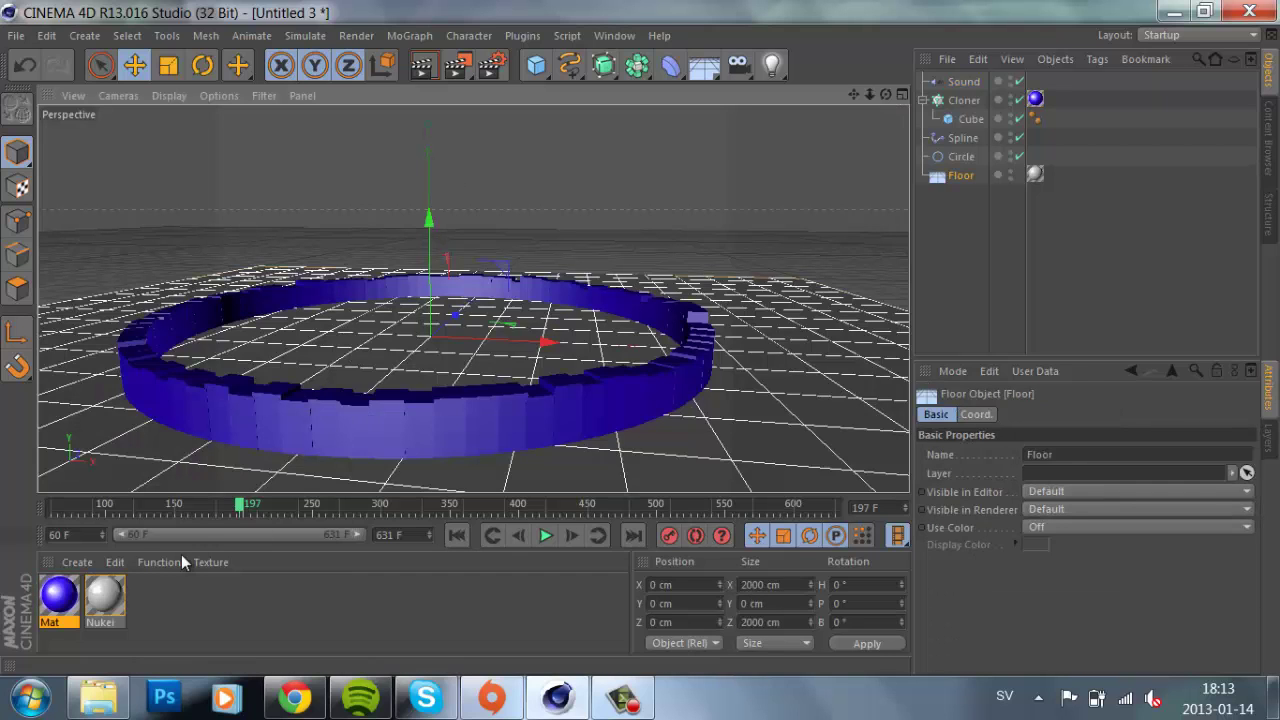
Step: Lower the blue material's color brightness to 54%
{"action": "double_click", "coordinate": [59, 596]}
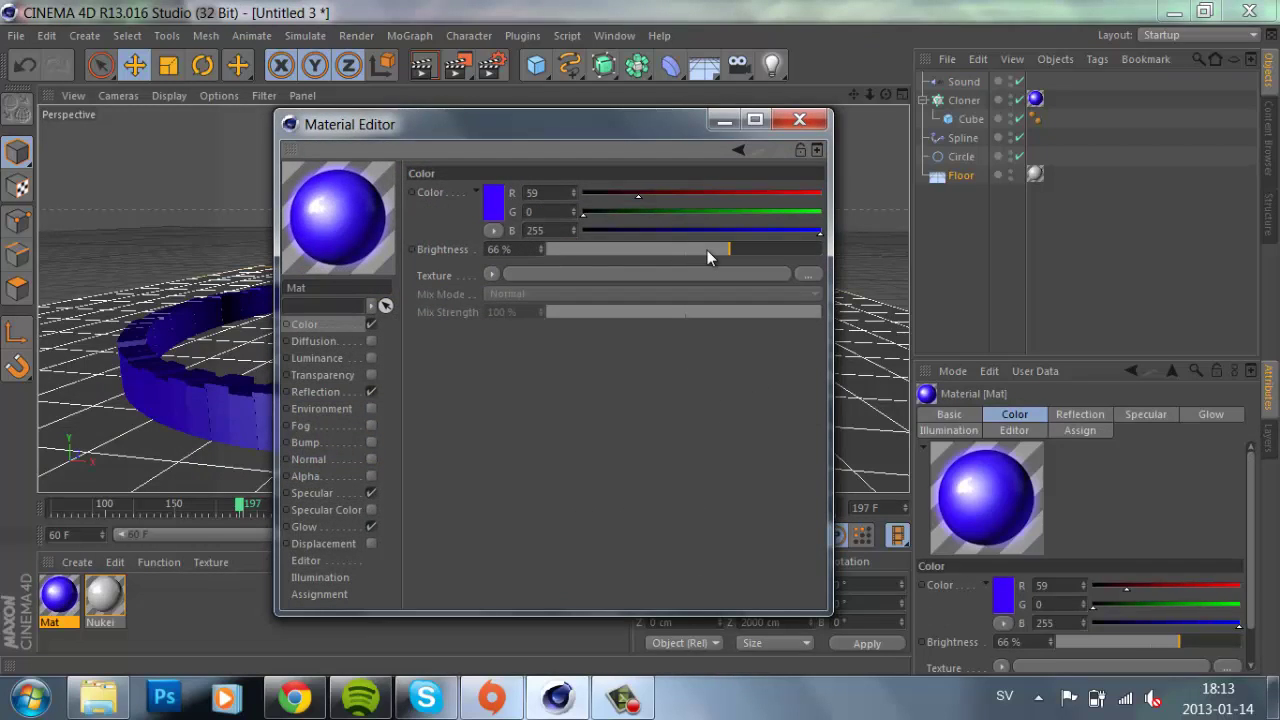
{"action": "left_click", "coordinate": [696, 253]}
{"action": "left_click", "coordinate": [799, 119]}
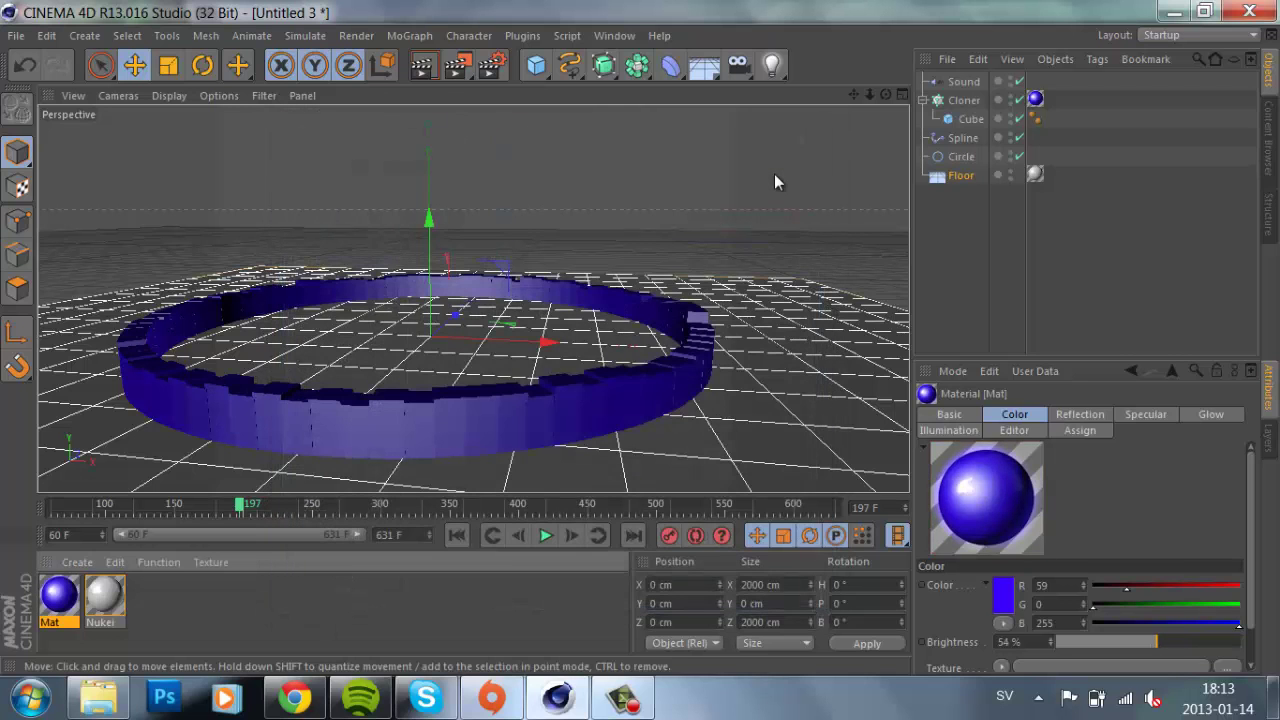
Step: Add a light and move it to the front of the ring, at about Y 60 cm and Z -497 cm
{"action": "left_click", "coordinate": [772, 65]}
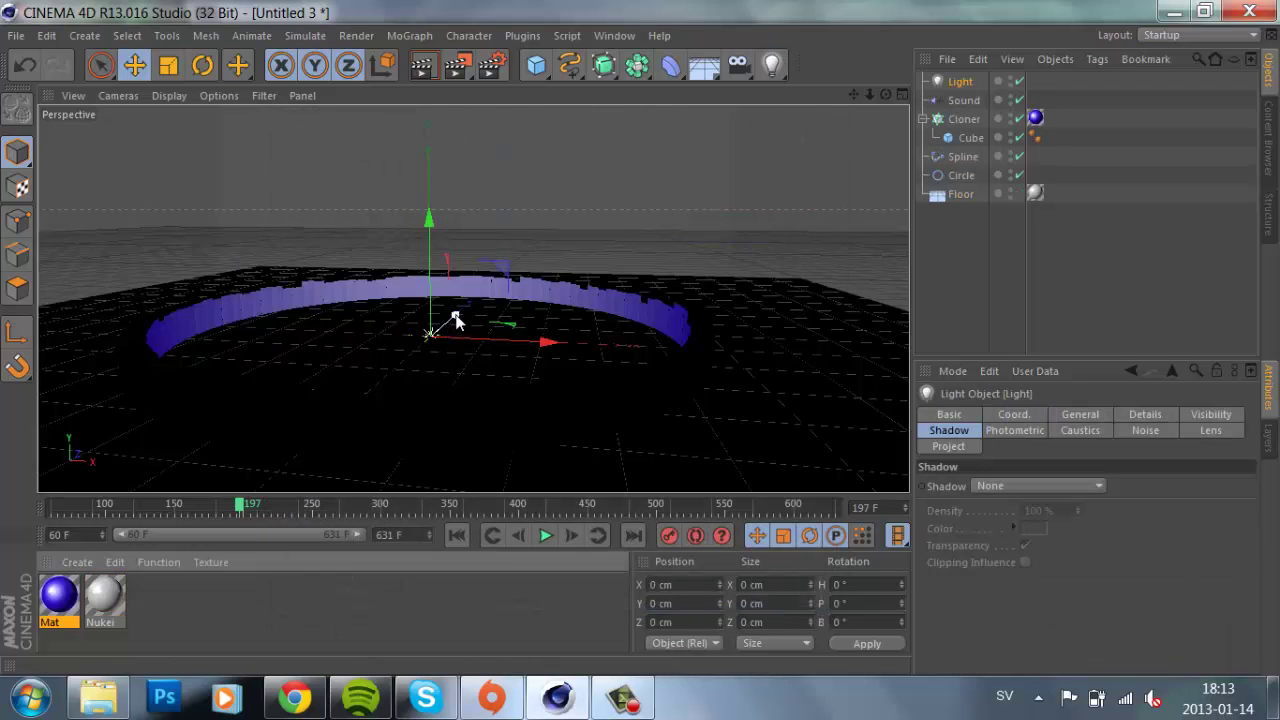
{"action": "left_click_drag", "start_coordinate": [451, 323], "coordinate": [322, 386]}
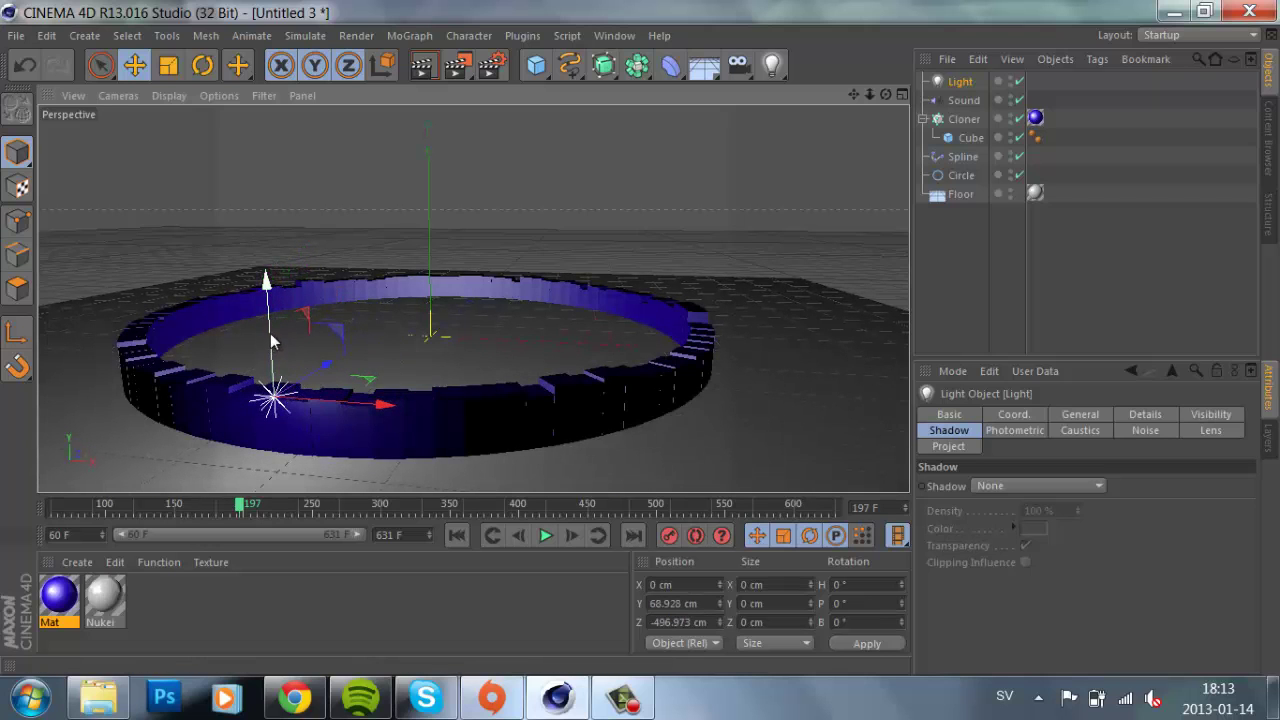
{"action": "left_click_drag", "start_coordinate": [270, 333], "coordinate": [273, 356]}
{"action": "left_click_drag", "start_coordinate": [884, 93], "coordinate": [641, 338]}
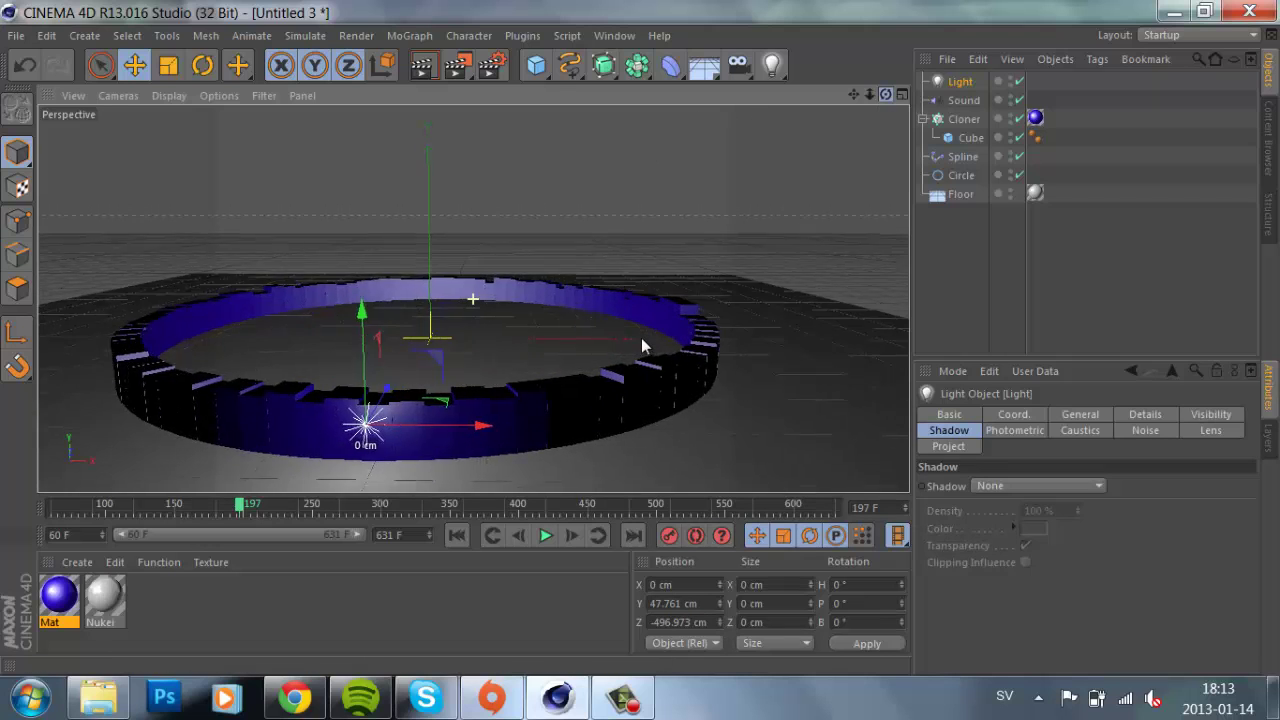
{"action": "left_click_drag", "start_coordinate": [381, 300], "coordinate": [381, 288]}
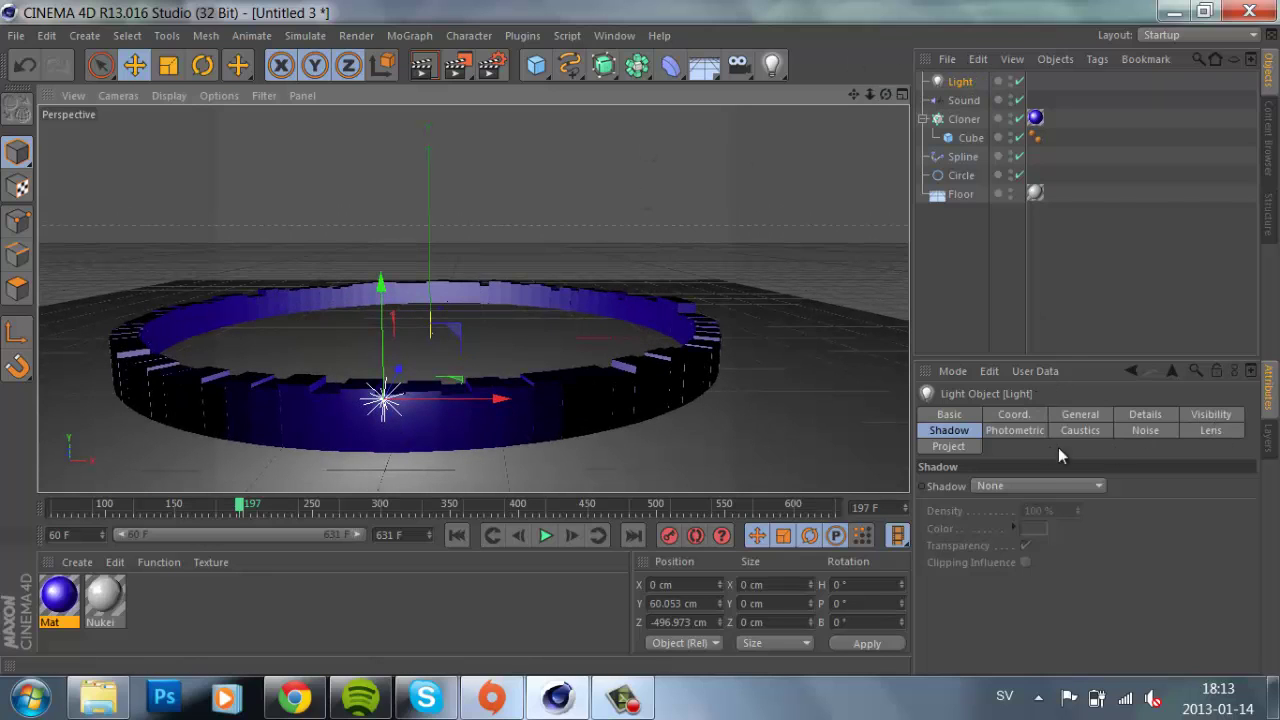
Step: Set the light's shadow type to Shadow Maps (Soft) and test-render the current view
{"action": "left_click", "coordinate": [1026, 486]}
{"action": "left_click", "coordinate": [1021, 524]}
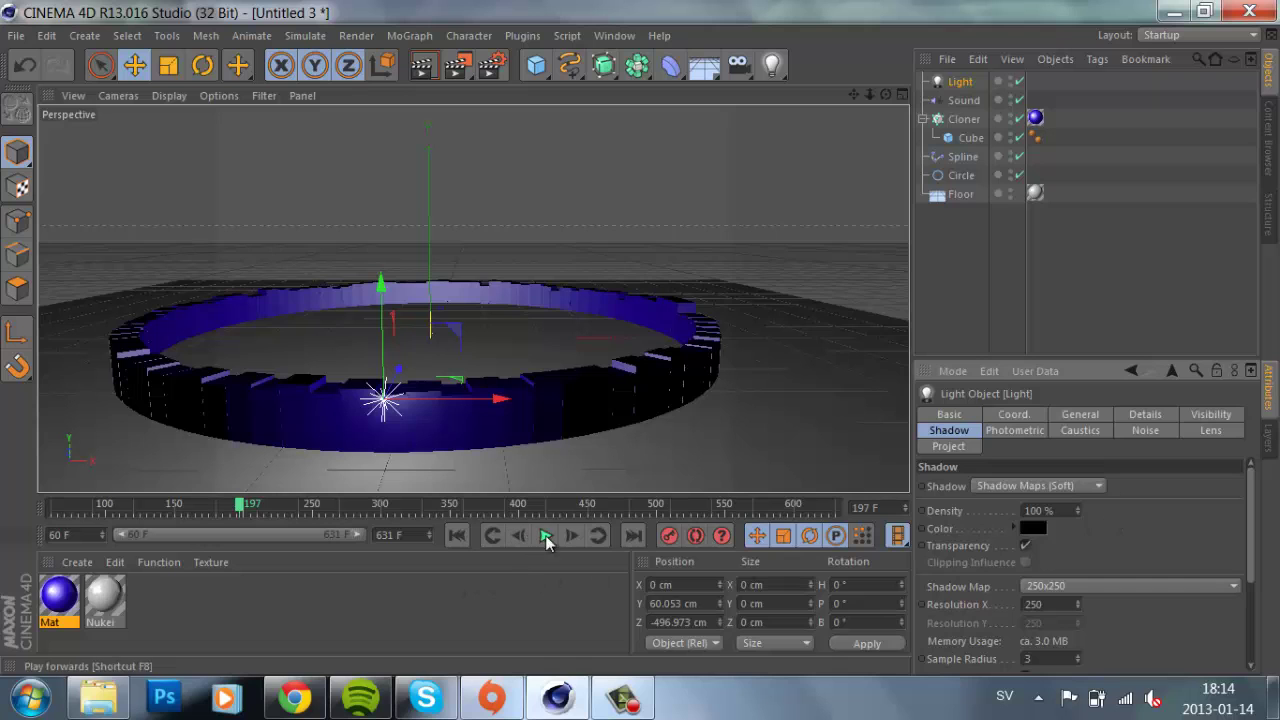
{"action": "left_click", "coordinate": [419, 68]}
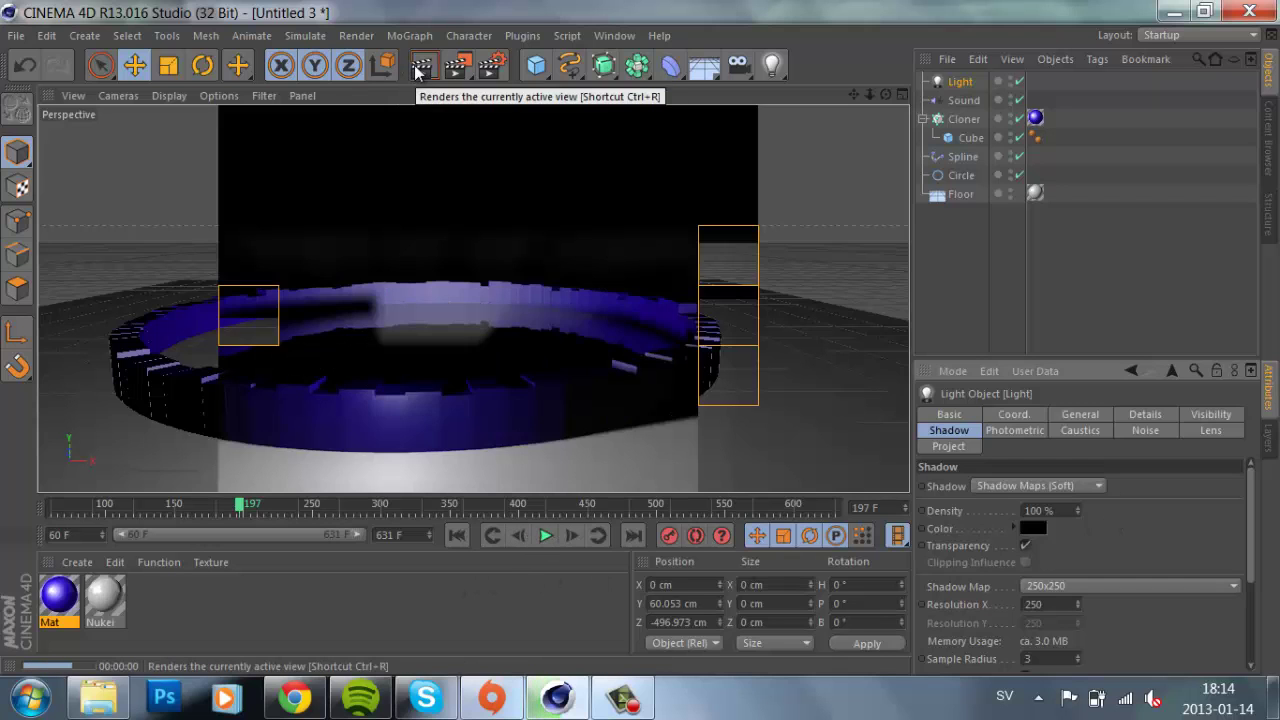
{"action": "left_click", "coordinate": [460, 623]}
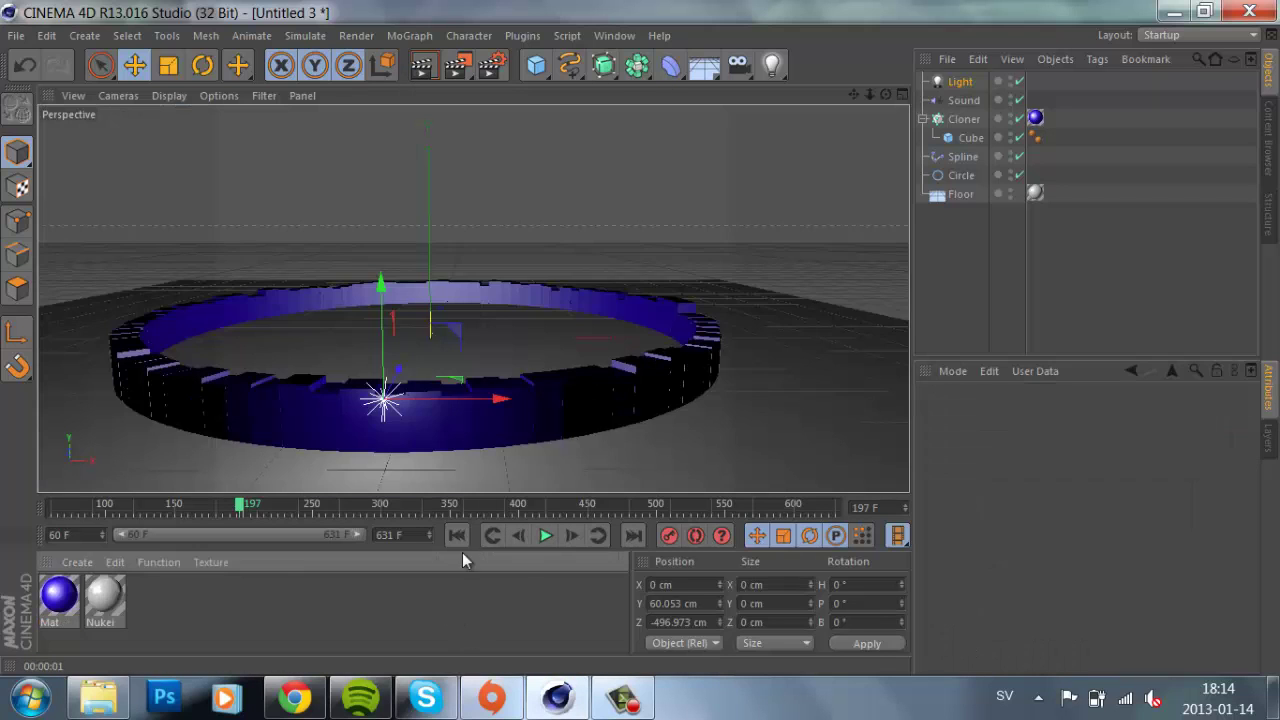
Step: Add a MoText object, shift it to about X -151 cm inside the ring, and set its text to "CinemaUserHD"
{"action": "left_click", "coordinate": [409, 36]}
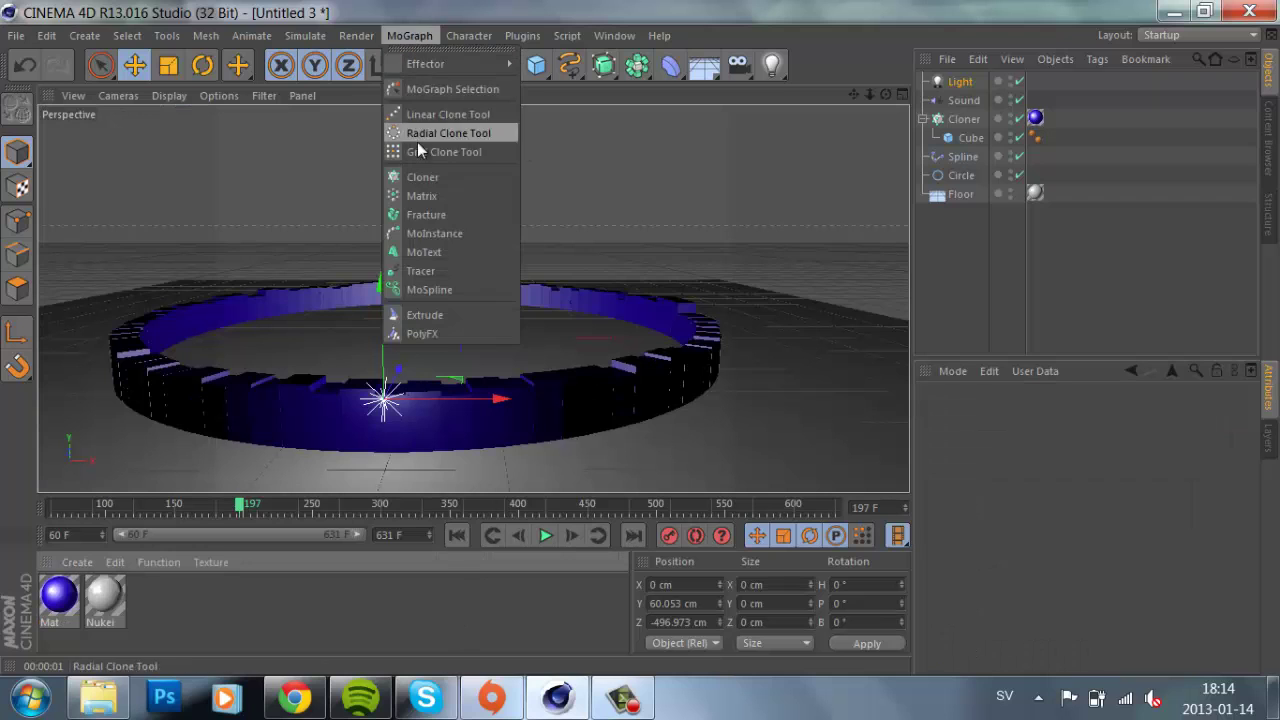
{"action": "left_click", "coordinate": [448, 250]}
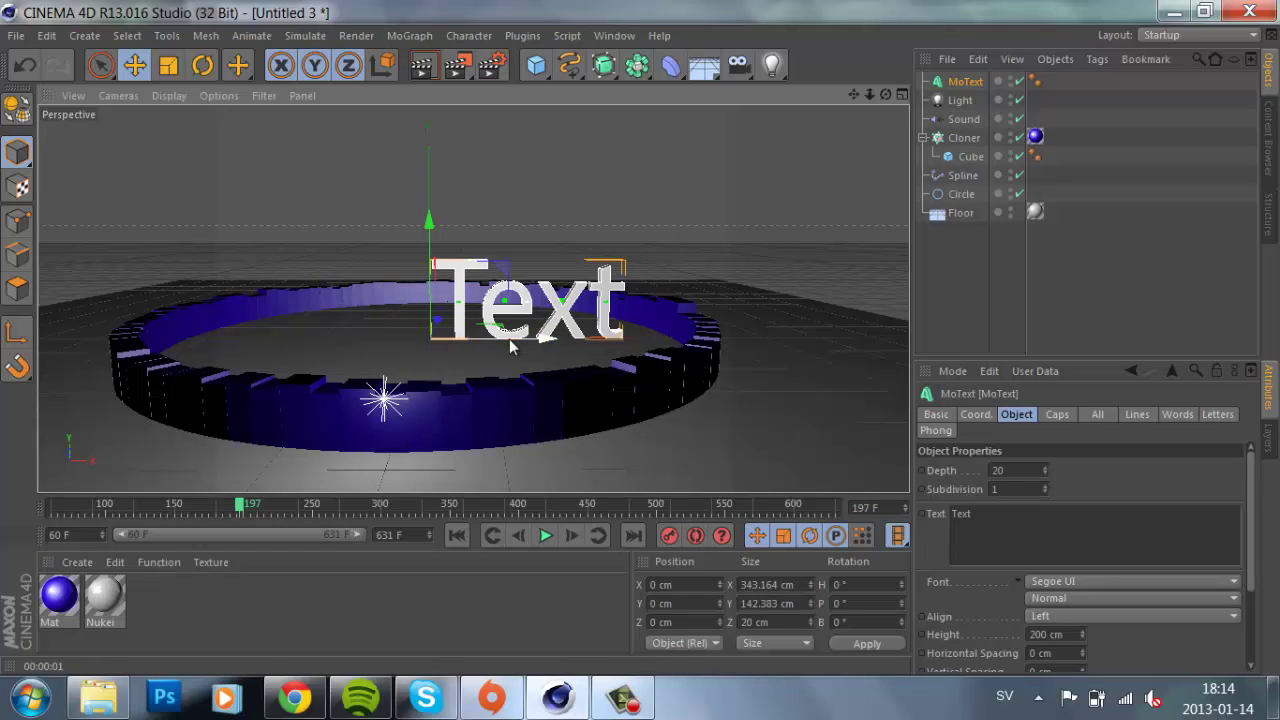
{"action": "left_click_drag", "start_coordinate": [548, 348], "coordinate": [381, 336]}
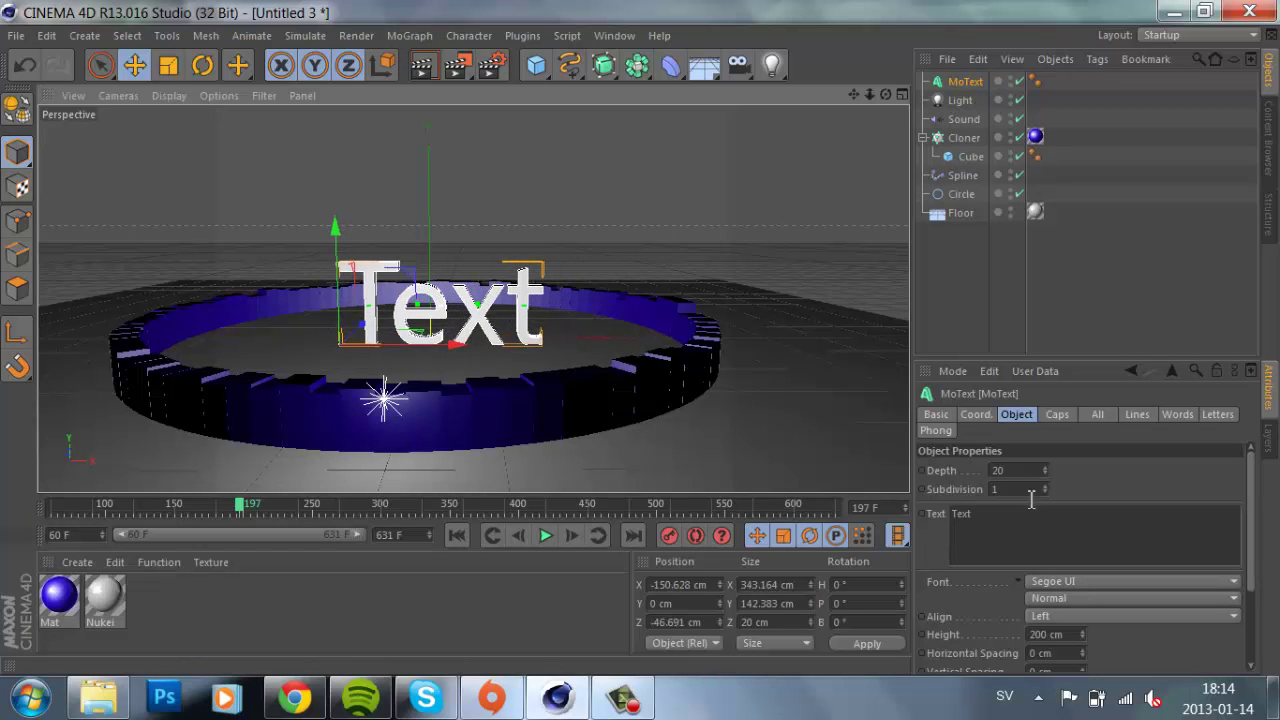
{"action": "left_click_drag", "start_coordinate": [1034, 518], "coordinate": [882, 501]}
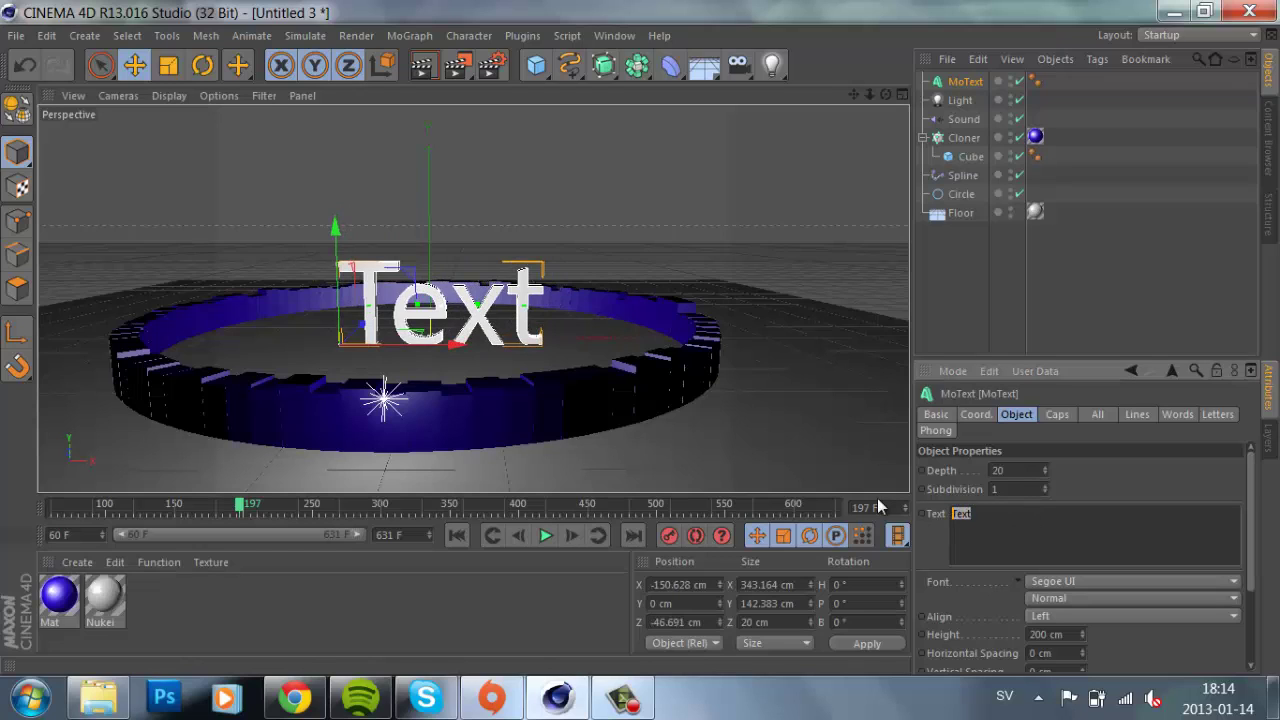
{"action": "type", "text": "CinemaUserHD"}
Step: Change the MoText font to Counter-Strike
{"action": "left_click", "coordinate": [1055, 580]}
{"action": "scroll", "coordinate": [1111, 523], "scroll_direction": "up", "scroll_amount": 10}
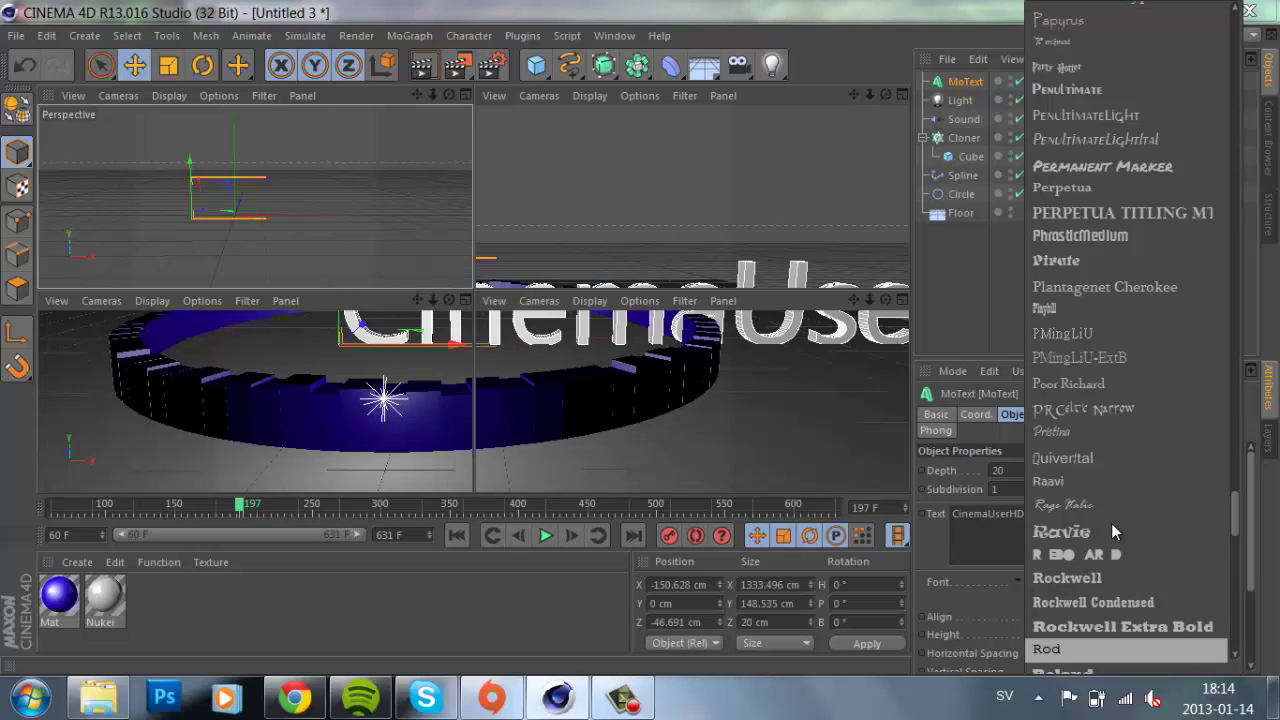
{"action": "scroll", "coordinate": [1143, 357], "scroll_direction": "up", "scroll_amount": 15}
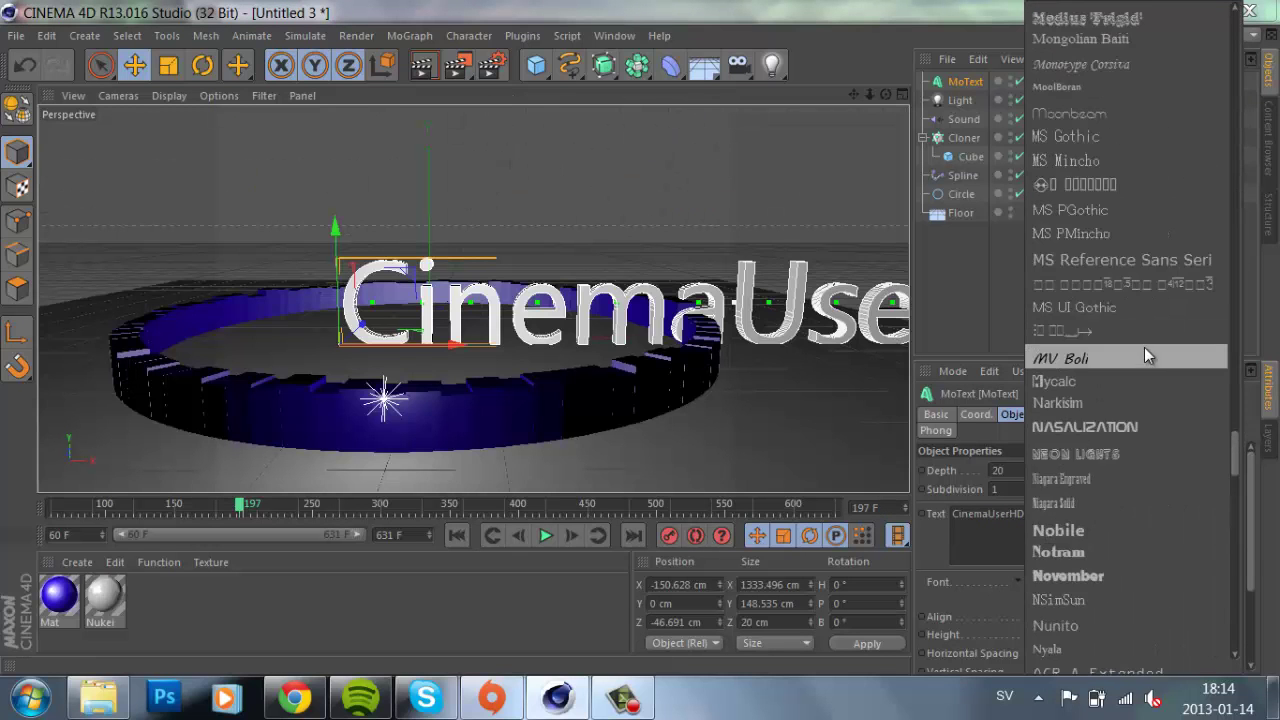
{"action": "scroll", "coordinate": [1147, 355], "scroll_direction": "up", "scroll_amount": 20}
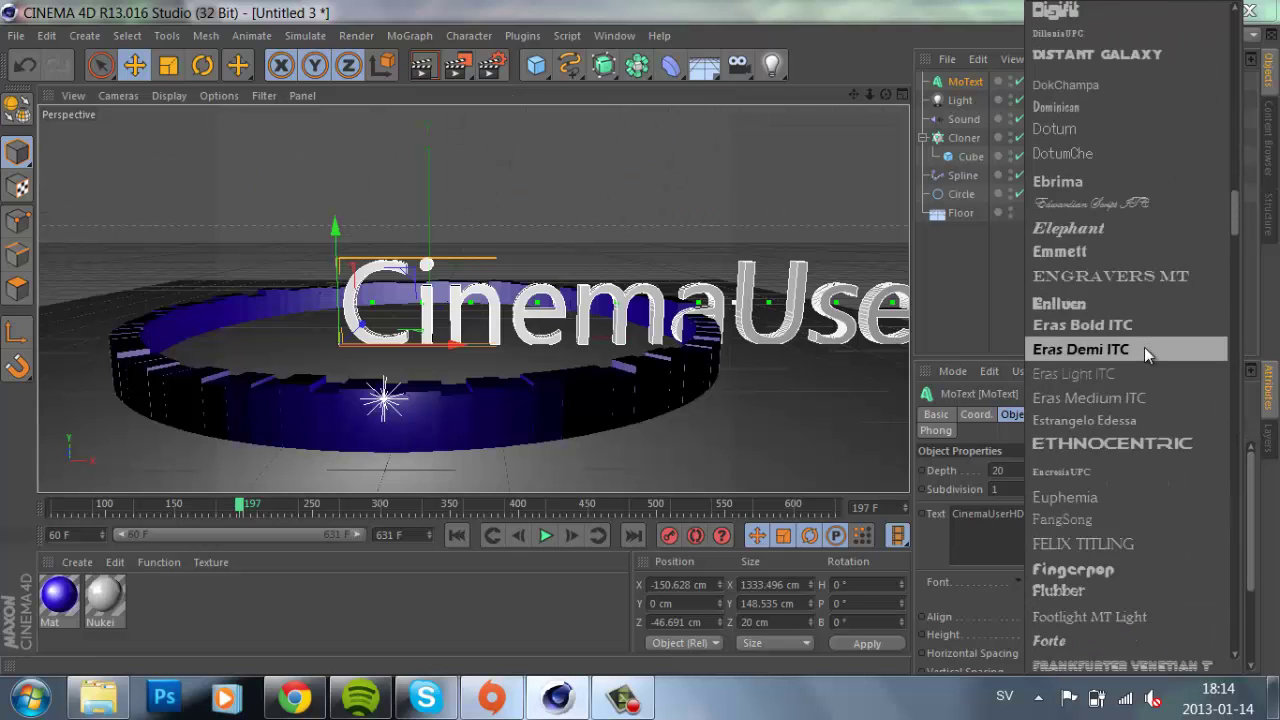
{"action": "scroll", "coordinate": [1147, 352], "scroll_direction": "up", "scroll_amount": 6}
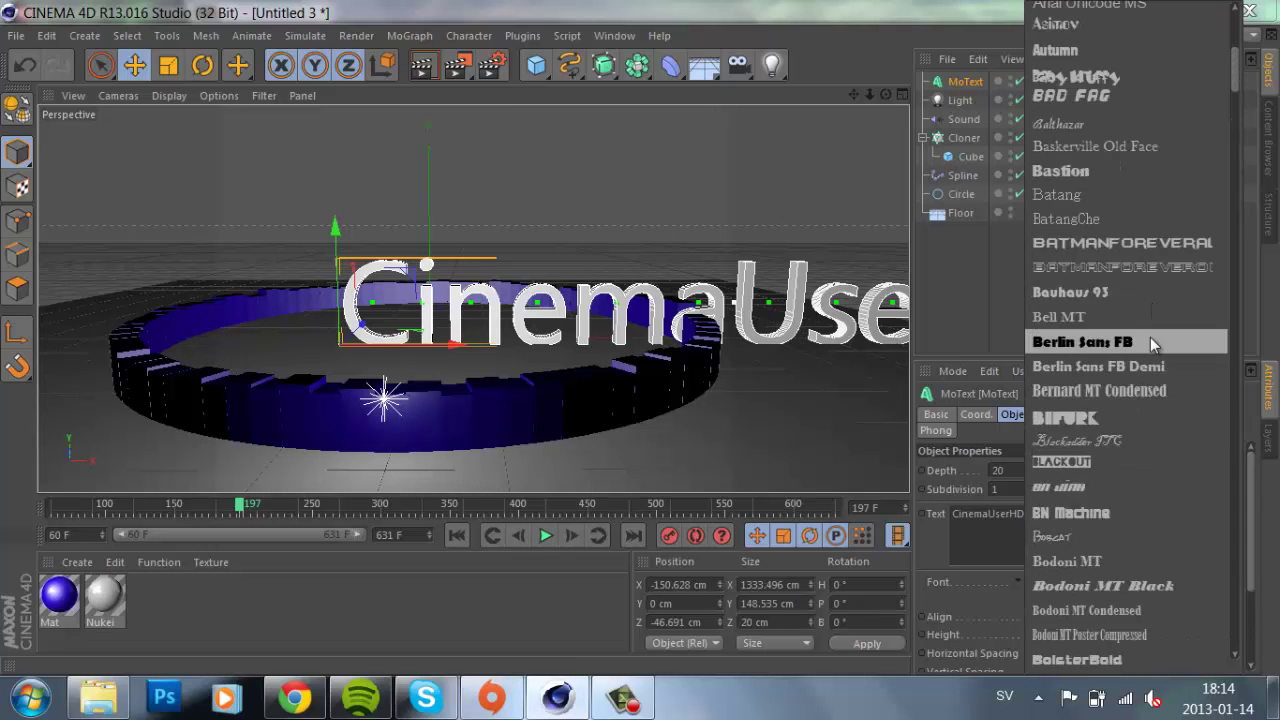
{"action": "scroll", "coordinate": [1150, 337], "scroll_direction": "down", "scroll_amount": 10}
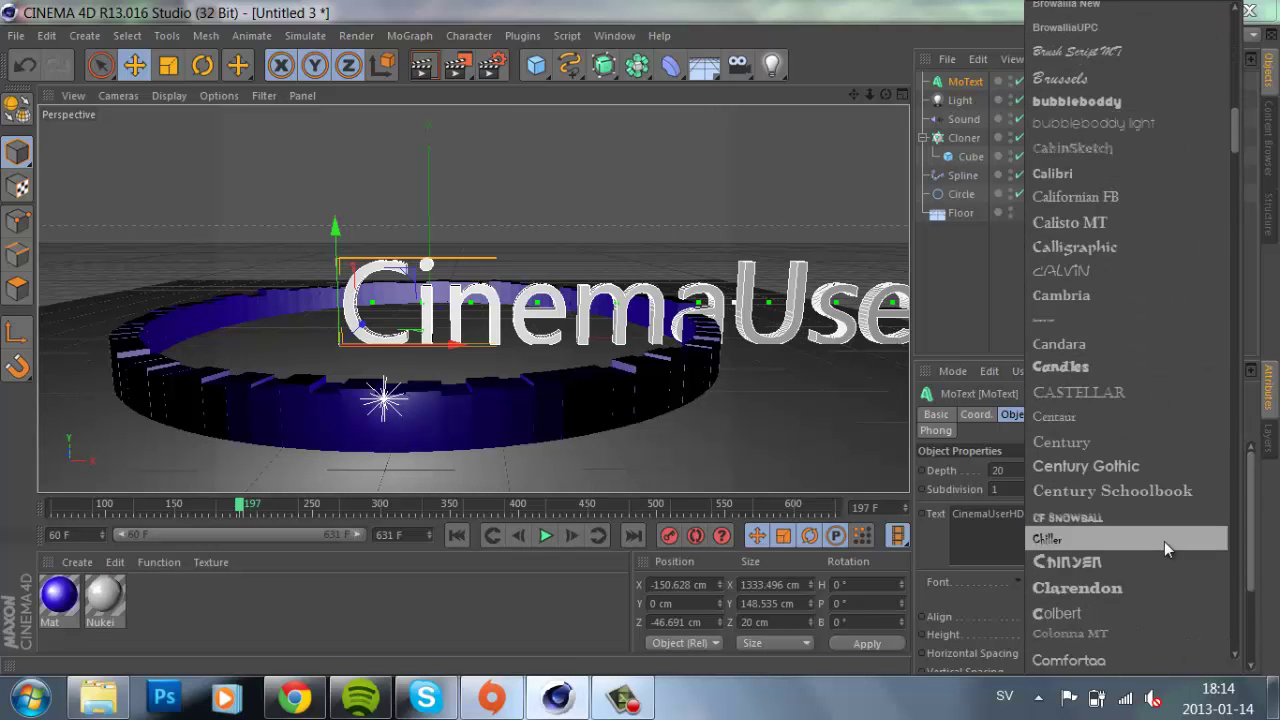
{"action": "scroll", "coordinate": [1137, 579], "scroll_direction": "down", "scroll_amount": 9}
{"action": "scroll", "coordinate": [1130, 583], "scroll_direction": "down", "scroll_amount": 5}
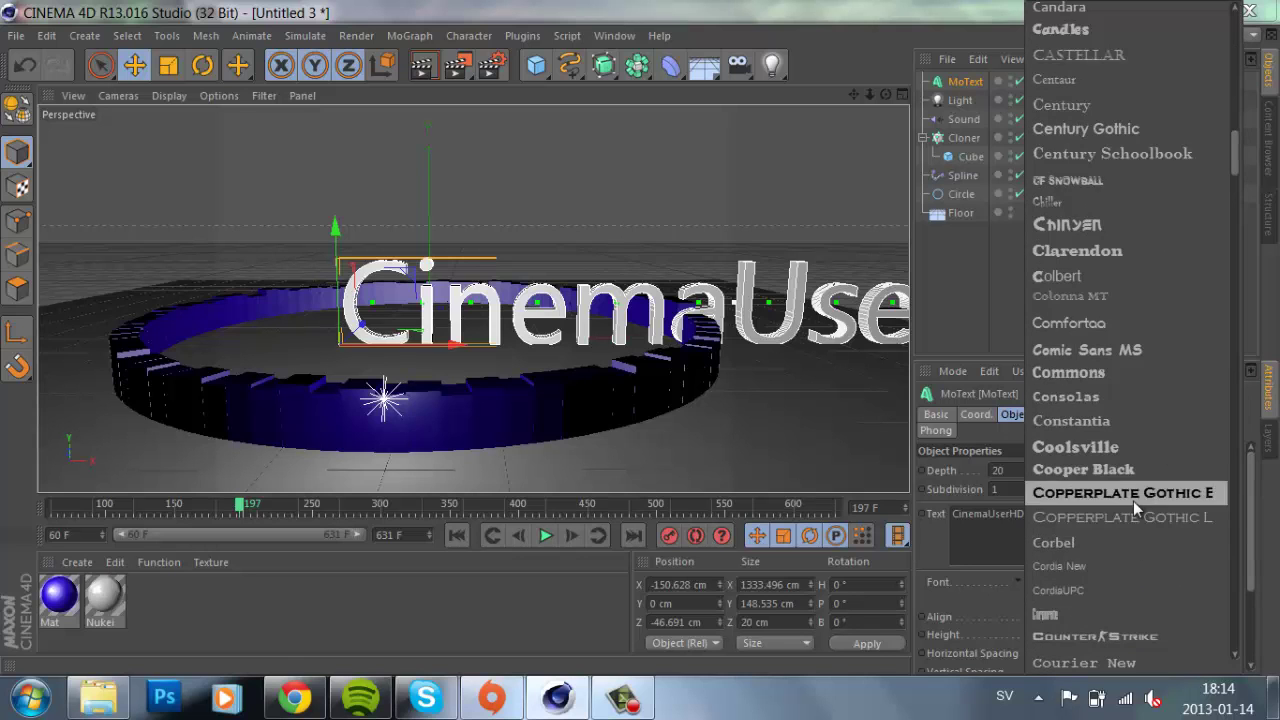
{"action": "scroll", "coordinate": [1133, 501], "scroll_direction": "down", "scroll_amount": 4}
{"action": "key", "text": "Escape"}
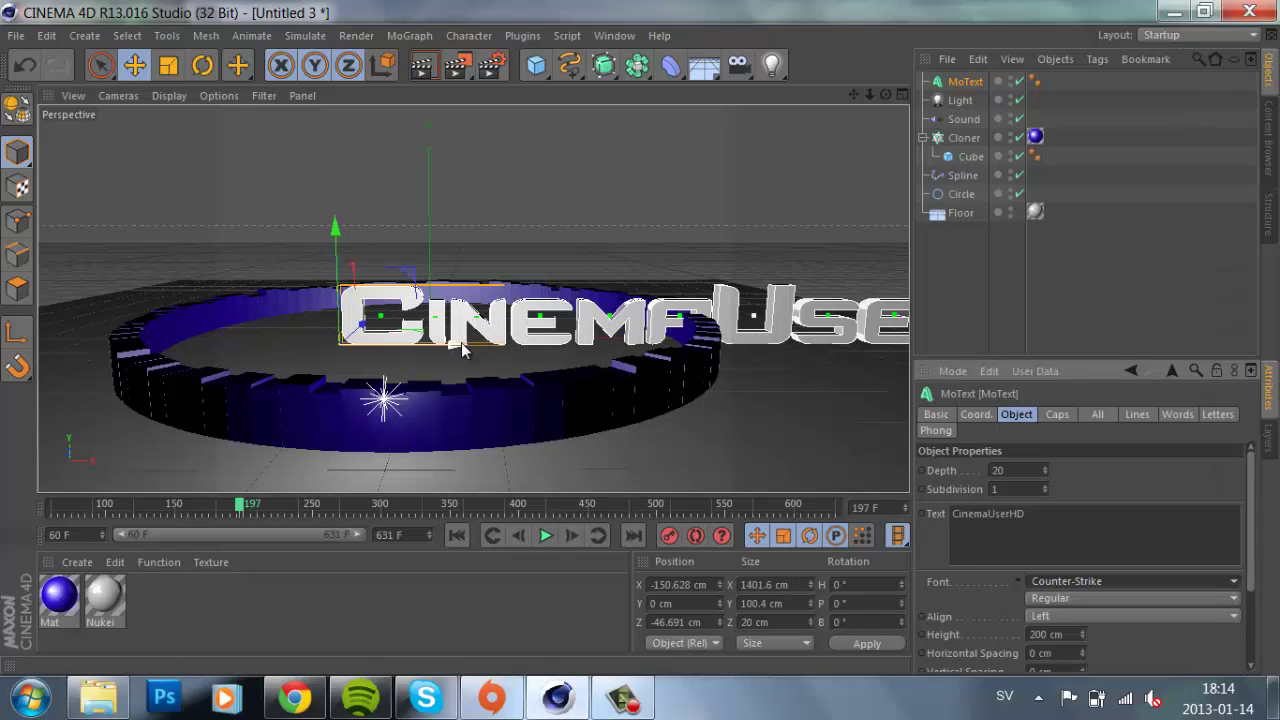
Step: Reduce the text height until it is about 743 cm wide and move it to about X -397 cm inside the ring
{"action": "left_click_drag", "start_coordinate": [455, 343], "coordinate": [131, 347]}
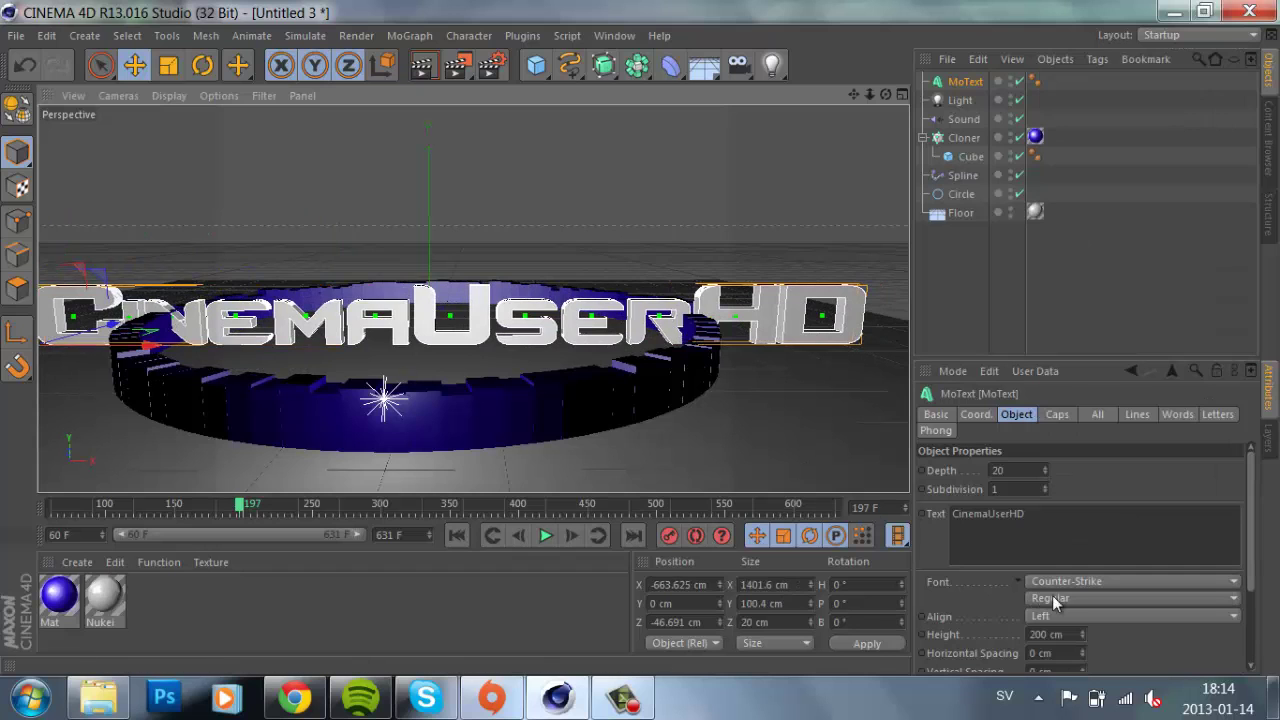
{"action": "mouse_move", "coordinate": [1082, 633]}
{"action": "left_mouse_down"}
{"action": "mouse_move", "coordinate": [1090, 657]}
{"action": "mouse_move", "coordinate": [1083, 640]}
{"action": "left_mouse_up"}
{"action": "left_click_drag", "start_coordinate": [162, 345], "coordinate": [292, 343]}
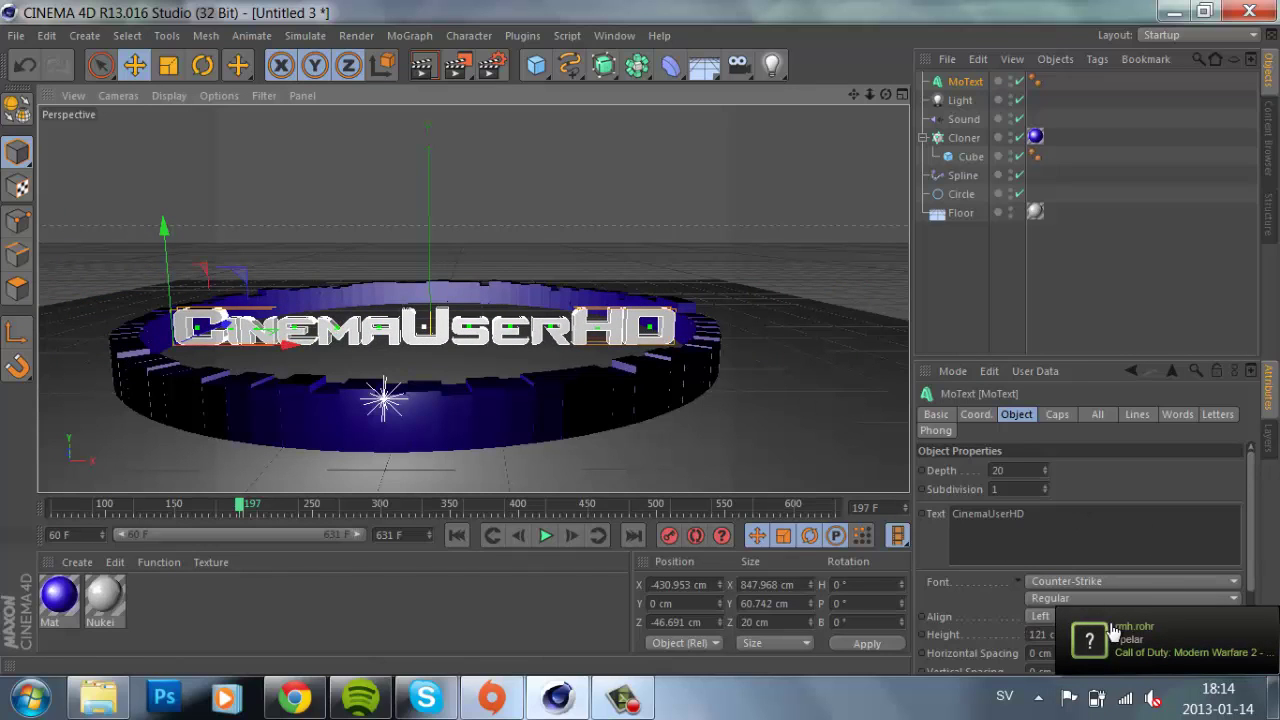
{"action": "left_click_drag", "start_coordinate": [1249, 523], "coordinate": [1262, 563]}
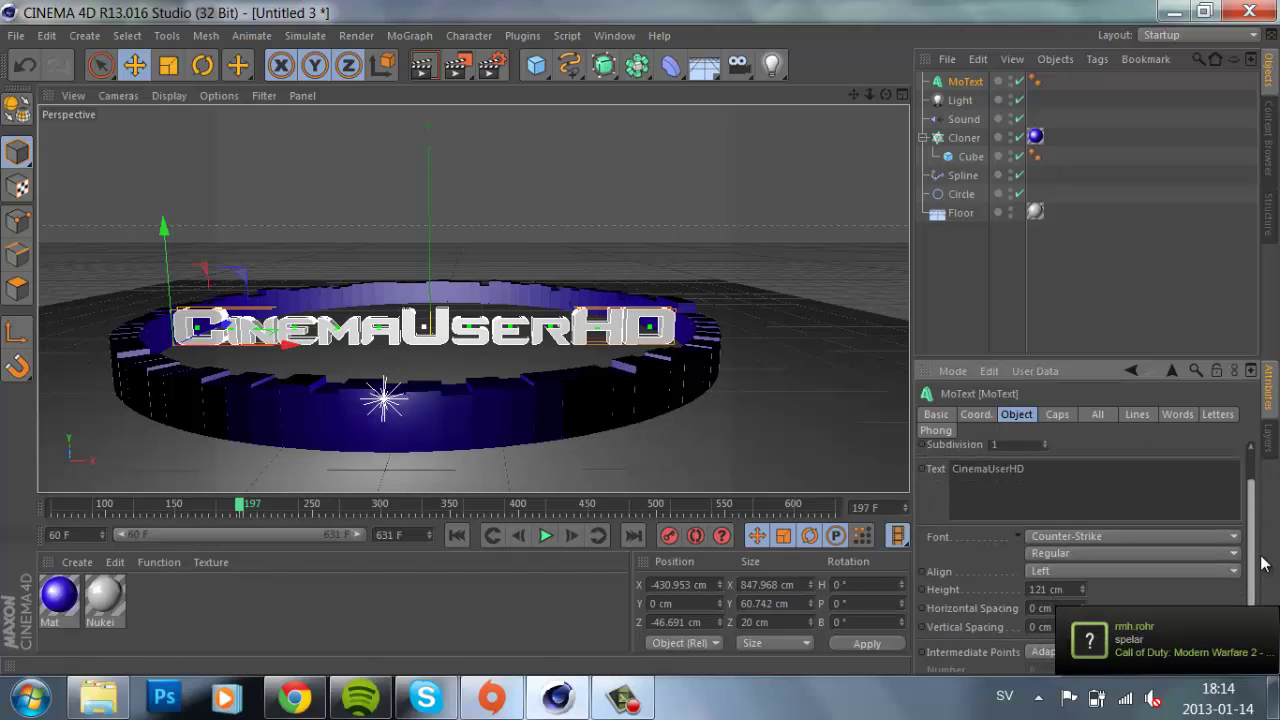
{"action": "scroll", "coordinate": [1105, 558], "scroll_direction": "down", "scroll_amount": 2}
{"action": "left_click_drag", "start_coordinate": [1082, 549], "coordinate": [1082, 560]}
{"action": "left_click_drag", "start_coordinate": [295, 358], "coordinate": [254, 454]}
Step: Create a new material with 23% color brightness and enable its reflection at about 19% brightness
{"action": "double_click", "coordinate": [180, 588]}
{"action": "double_click", "coordinate": [62, 604]}
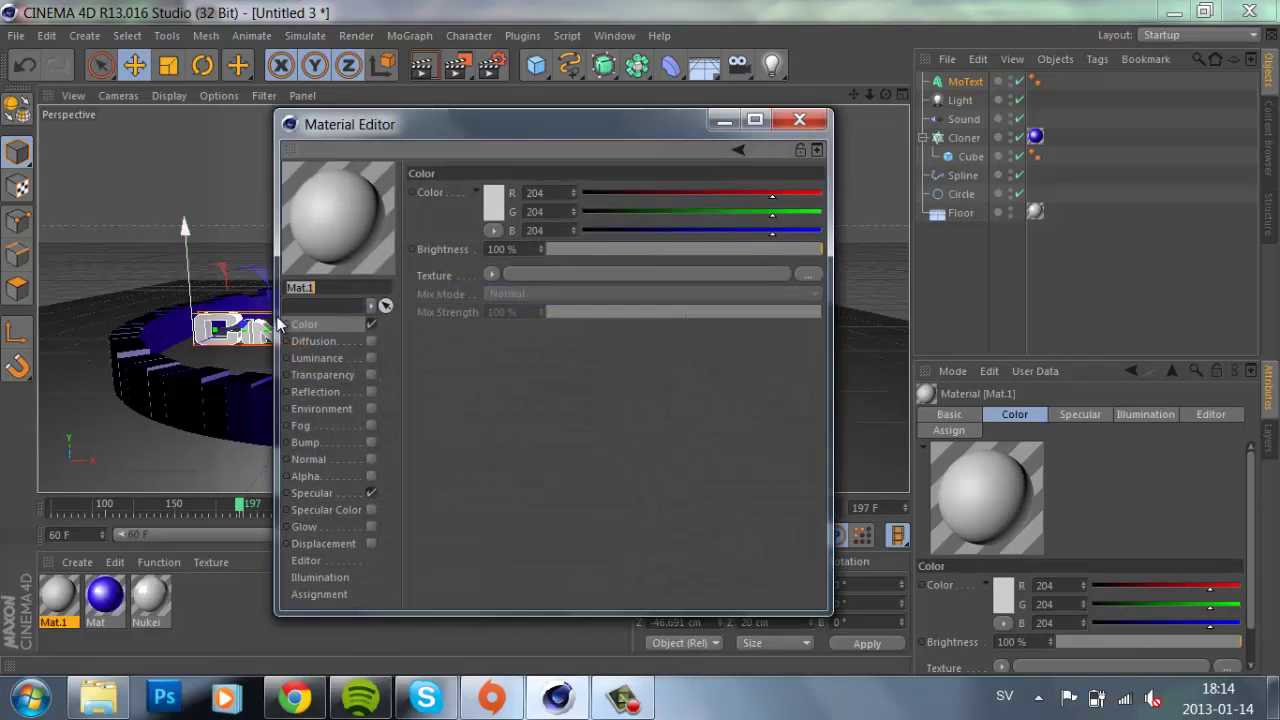
{"action": "left_click_drag", "start_coordinate": [643, 250], "coordinate": [608, 249]}
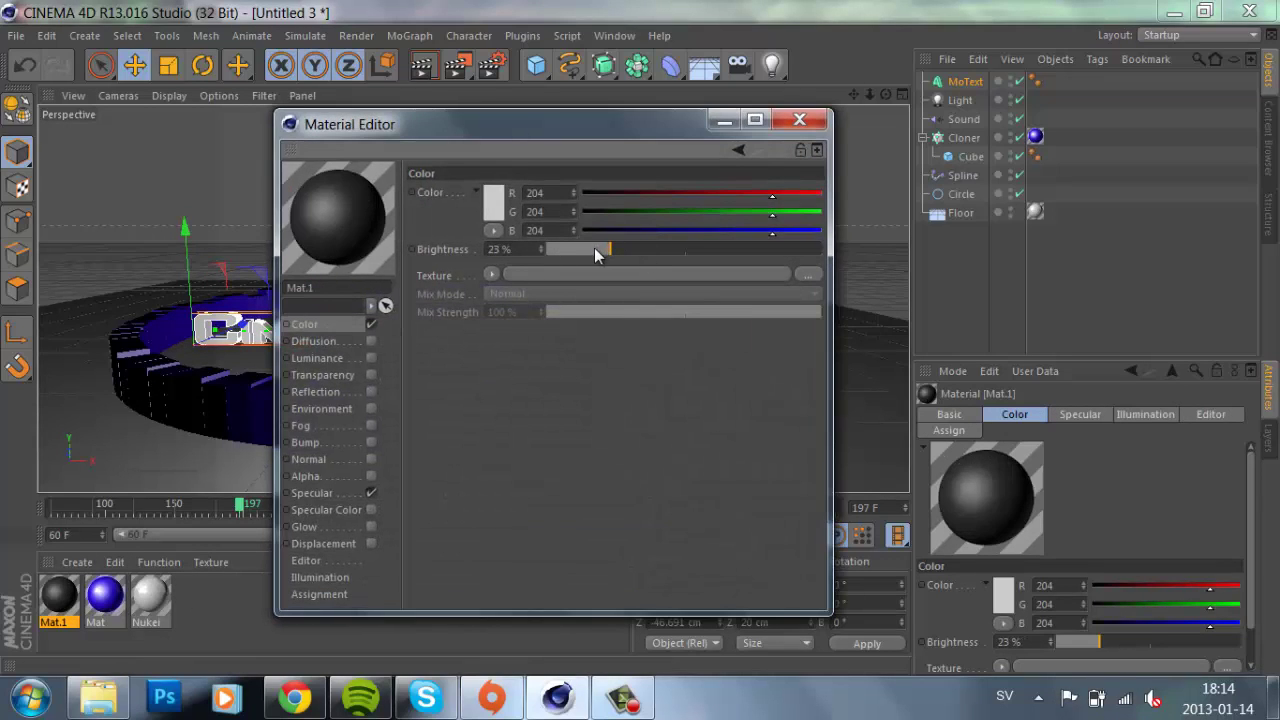
{"action": "left_click", "coordinate": [371, 391]}
{"action": "left_click_drag", "start_coordinate": [593, 251], "coordinate": [602, 250]}
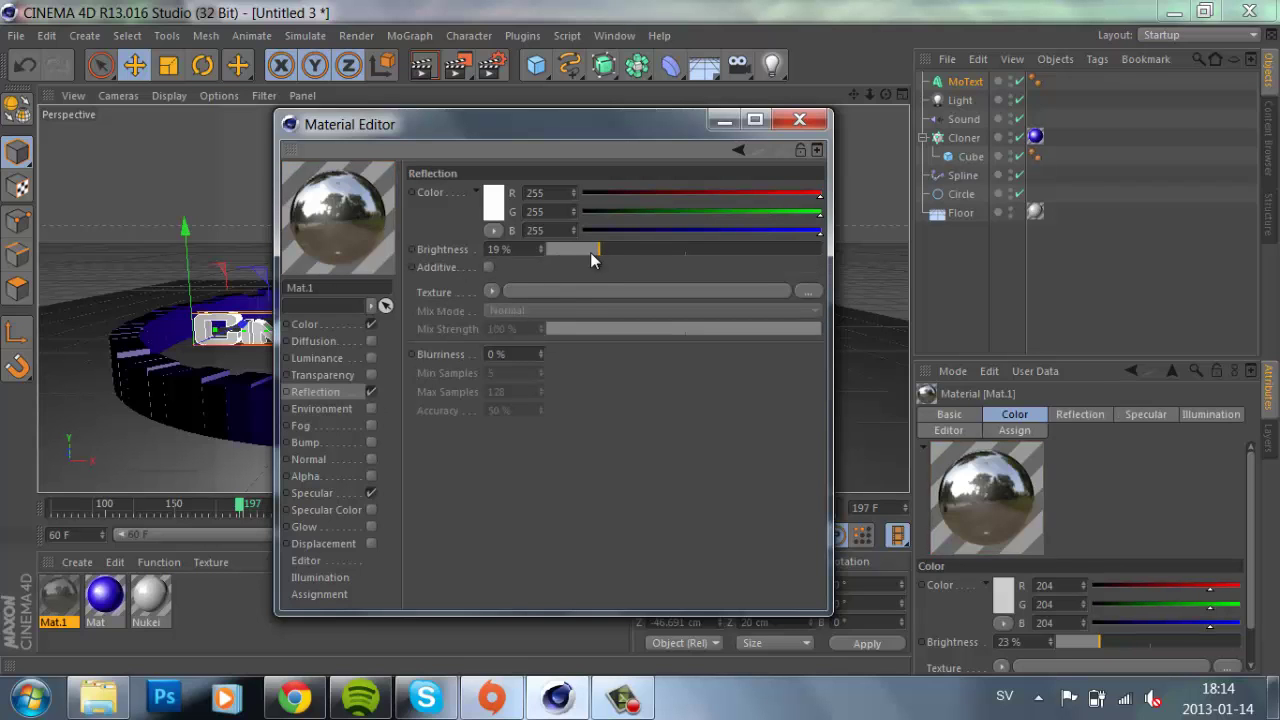
{"action": "left_click", "coordinate": [799, 119]}
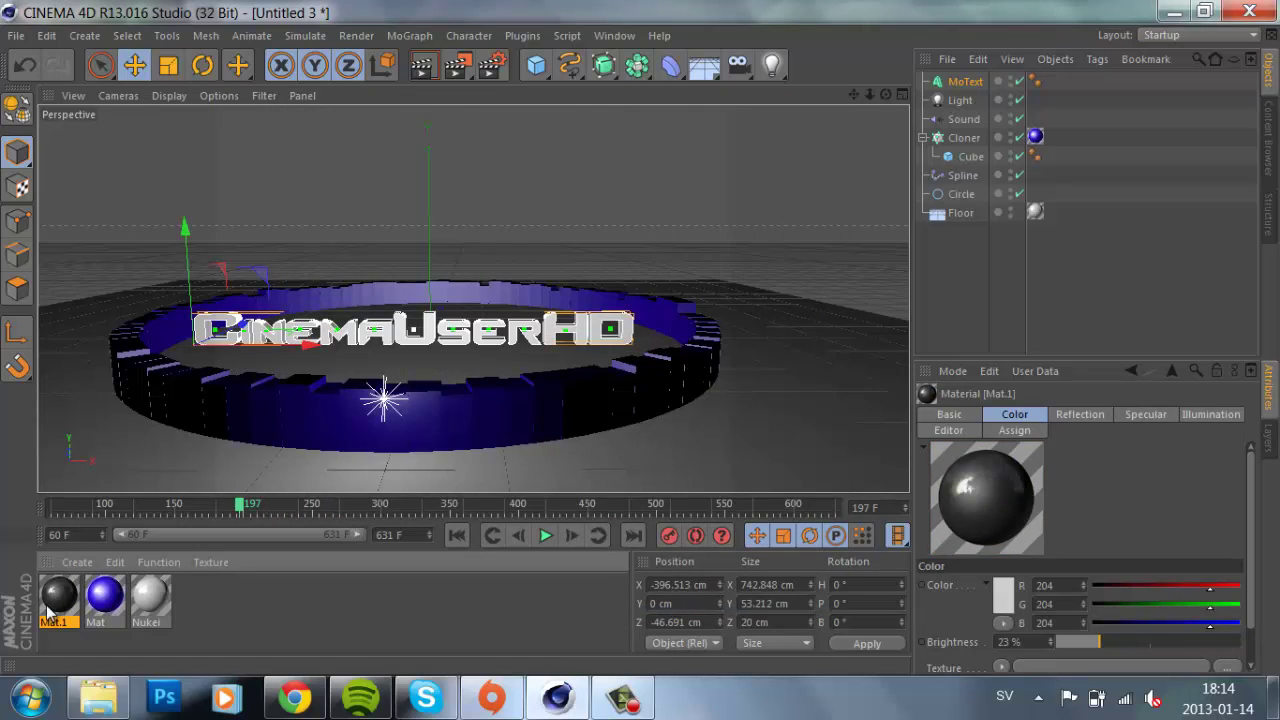
Step: Apply the new dark reflective material to the MoText and test-render the current view
{"action": "left_click_drag", "start_coordinate": [196, 366], "coordinate": [212, 336]}
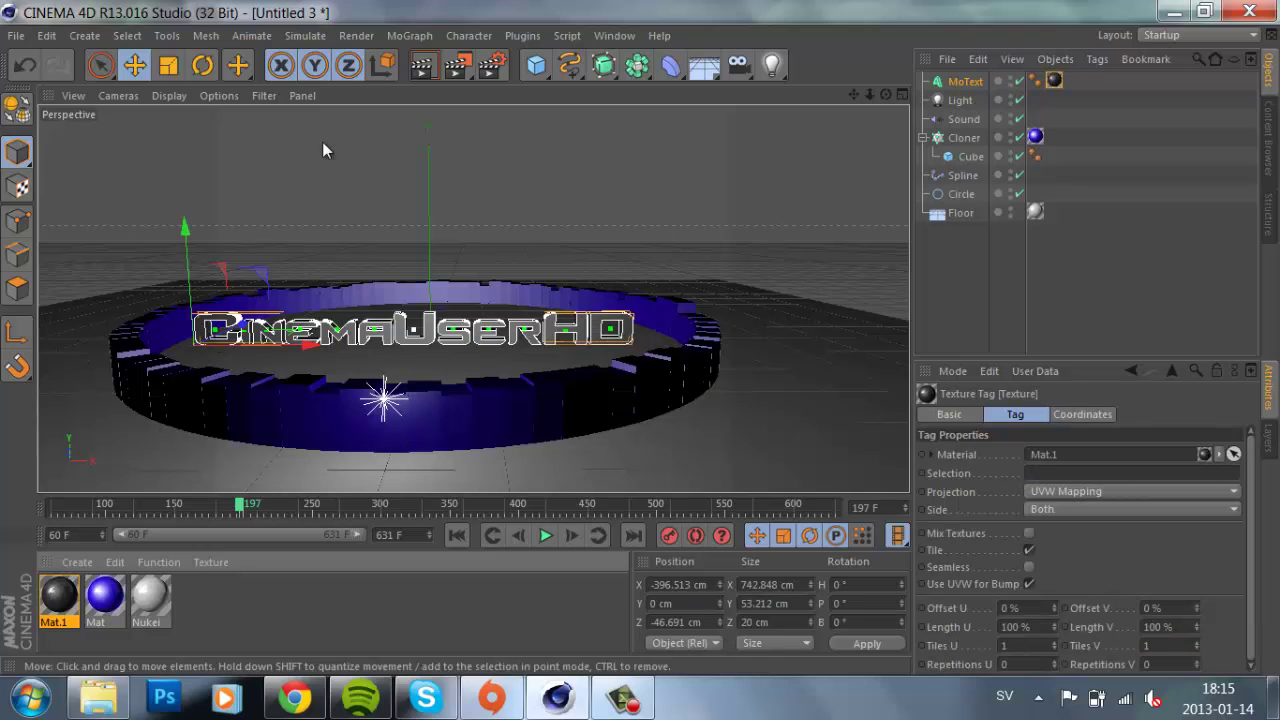
{"action": "left_click", "coordinate": [421, 65]}
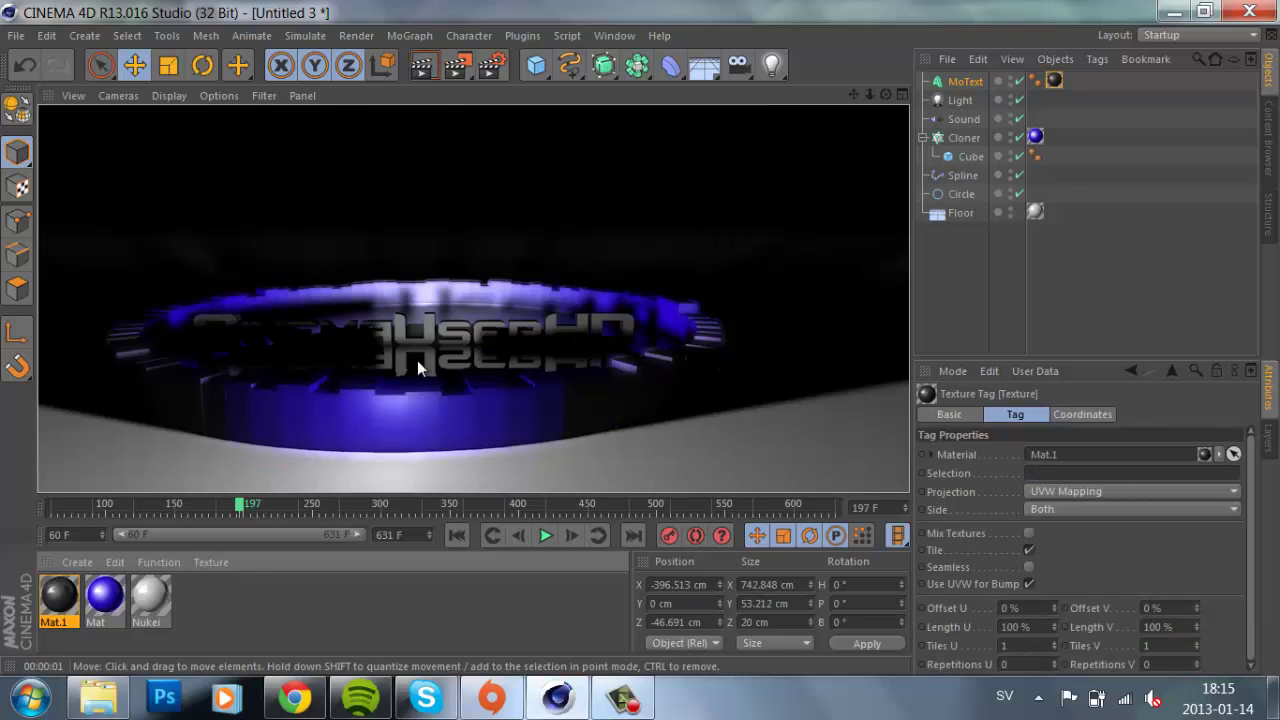
Step: Raise the light to about Y 93 cm and test-render the current view
{"action": "left_click", "coordinate": [959, 100]}
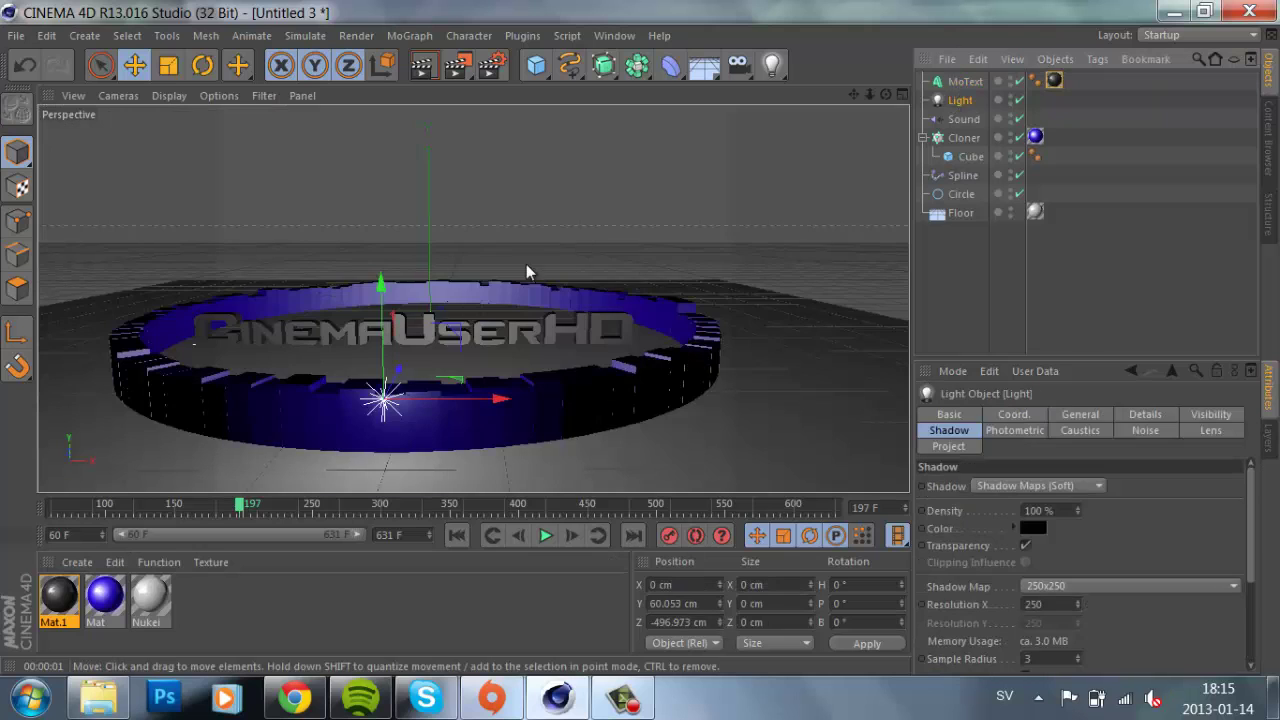
{"action": "left_click_drag", "start_coordinate": [385, 288], "coordinate": [383, 250]}
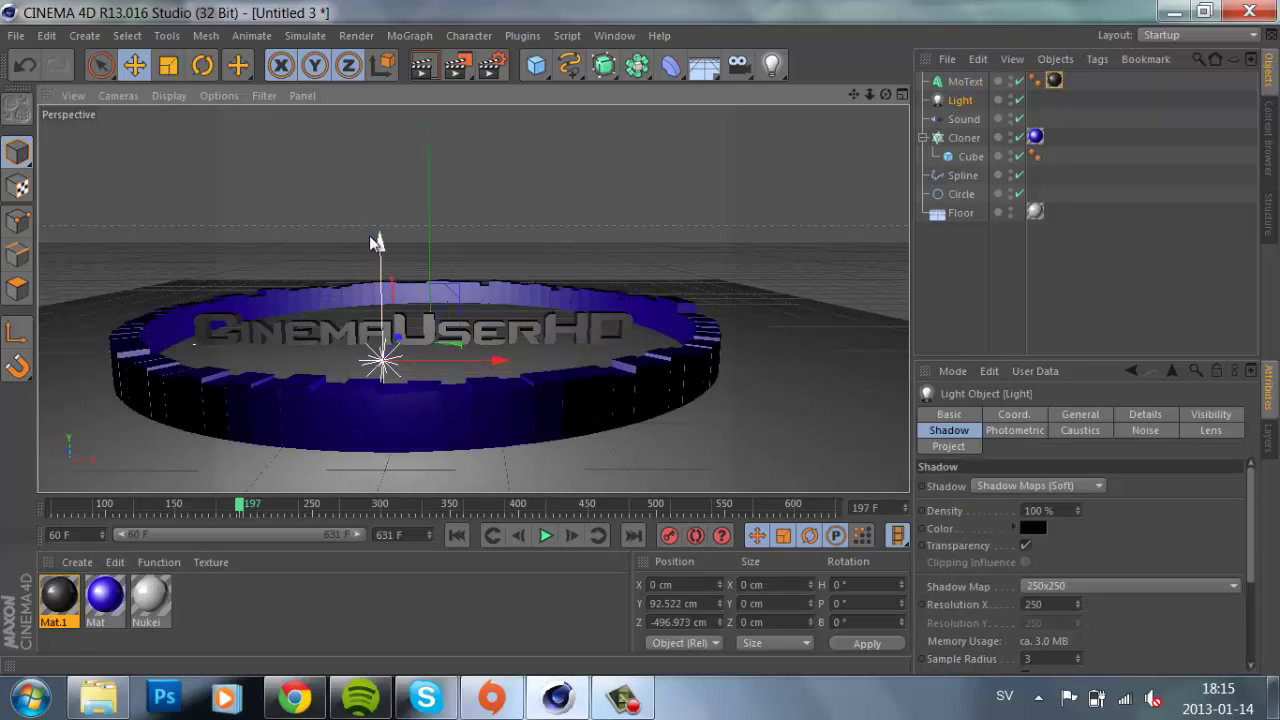
{"action": "left_click", "coordinate": [424, 68]}
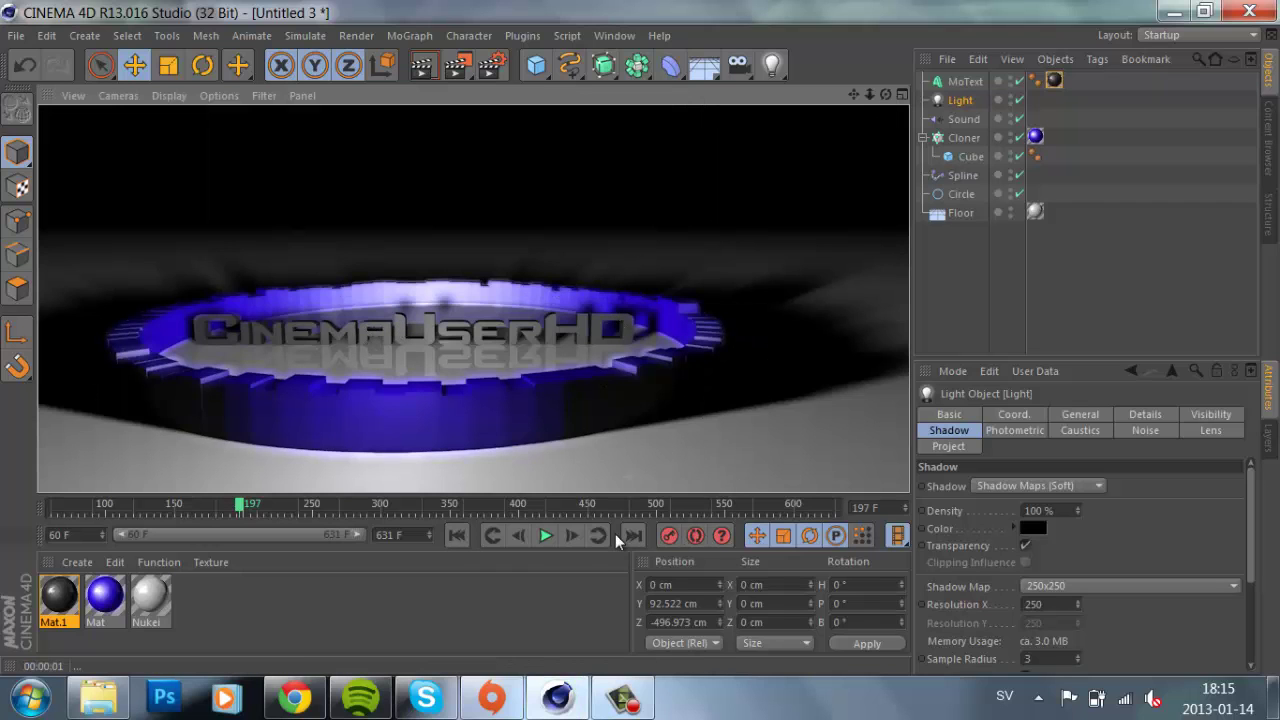
Step: Play the animation briefly to preview how the ring of cubes moves around the text
{"action": "left_click", "coordinate": [546, 537]}
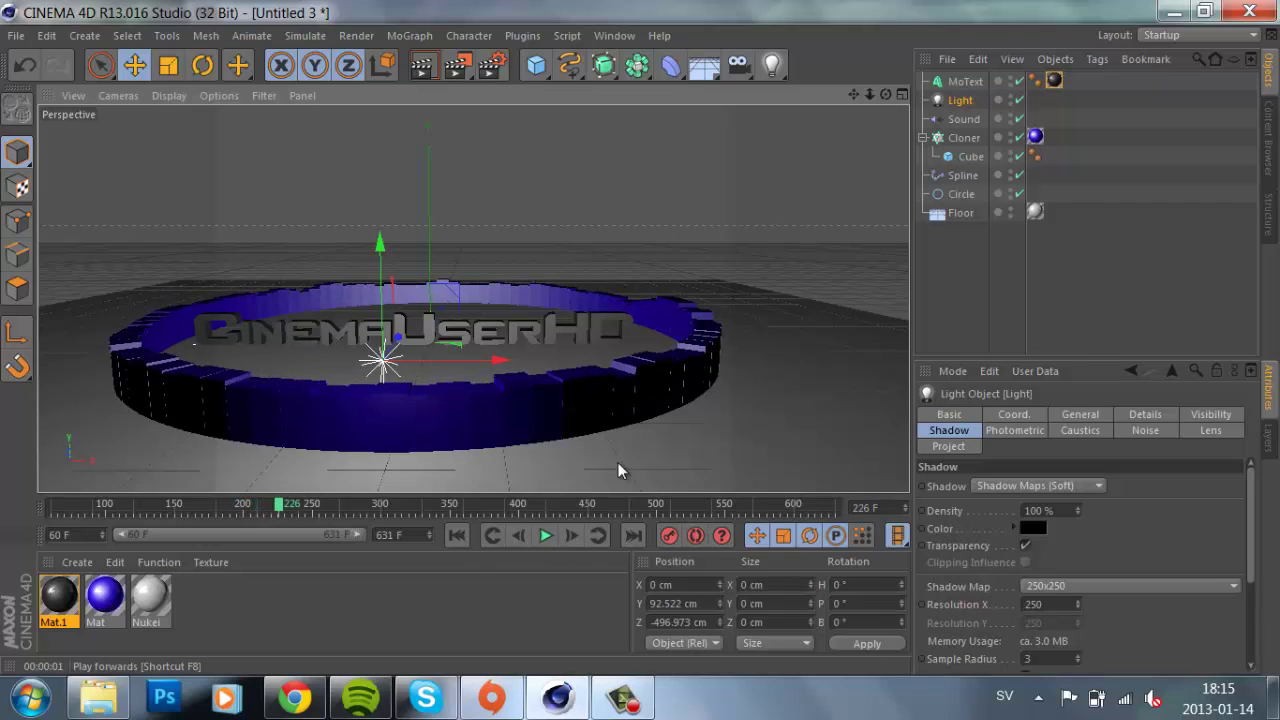
{"action": "left_click", "coordinate": [546, 537]}
{"action": "left_click_drag", "start_coordinate": [600, 380], "coordinate": [642, 344], "text": "alt"}
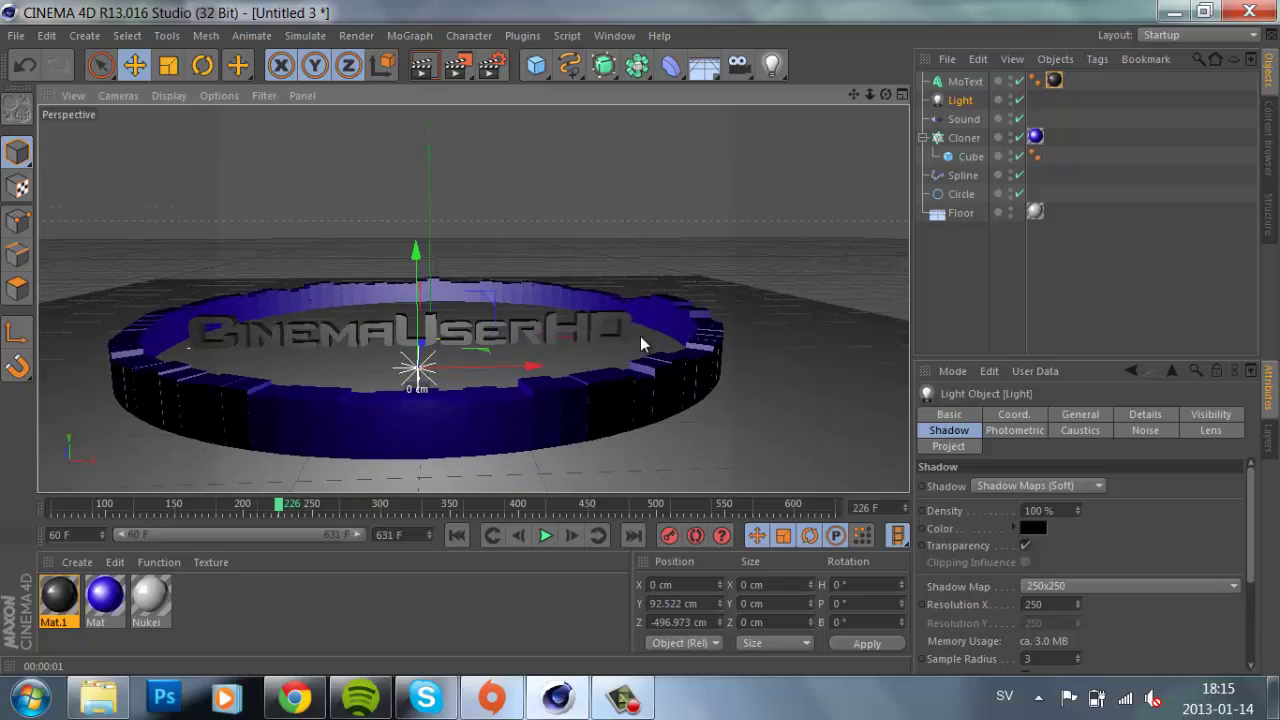